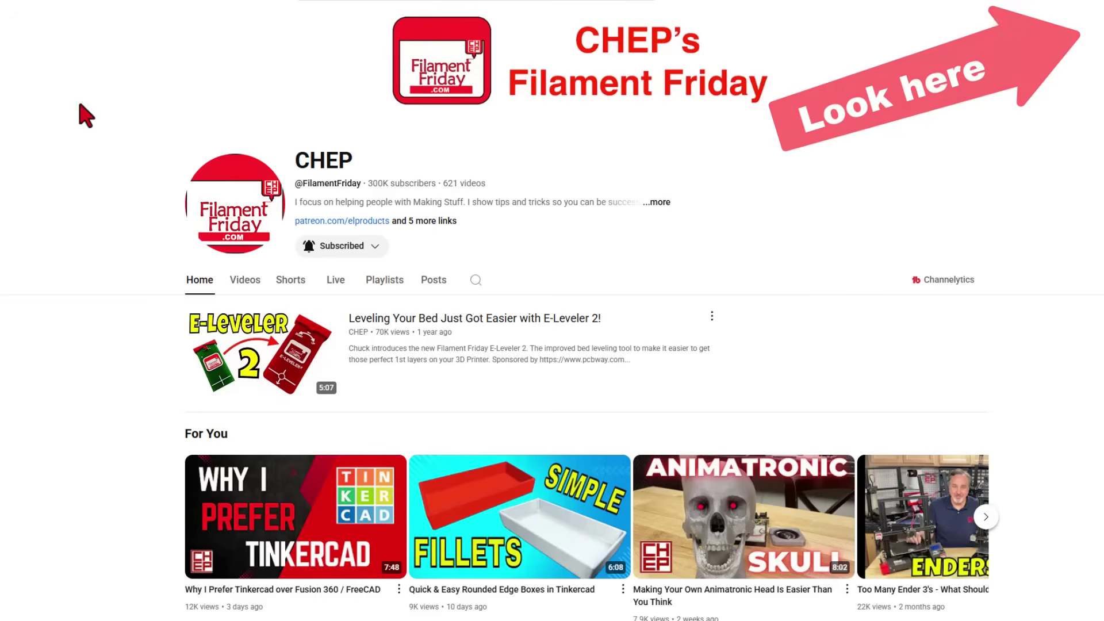
# Scroll down the CHEP channel page to bring the pegboard hook video into view.
pyautogui.scroll(-4, 90, 348)
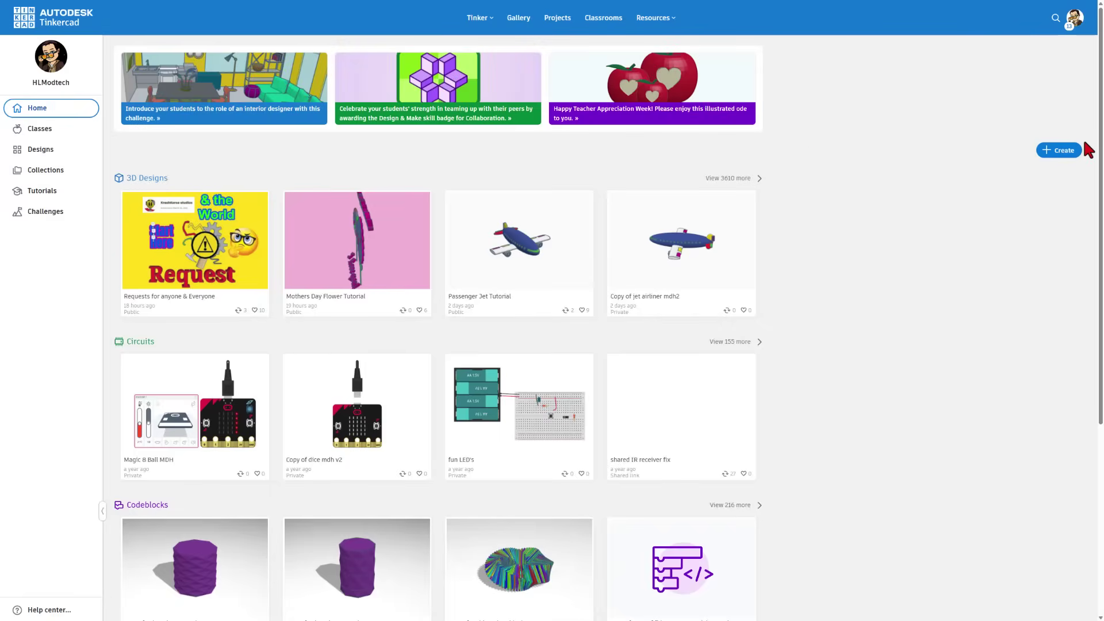
# Create a new 3D design, rename it 'pegboard v2', and reopen it from the dashboard.
pyautogui.click(1054, 151)
pyautogui.click(1034, 176)
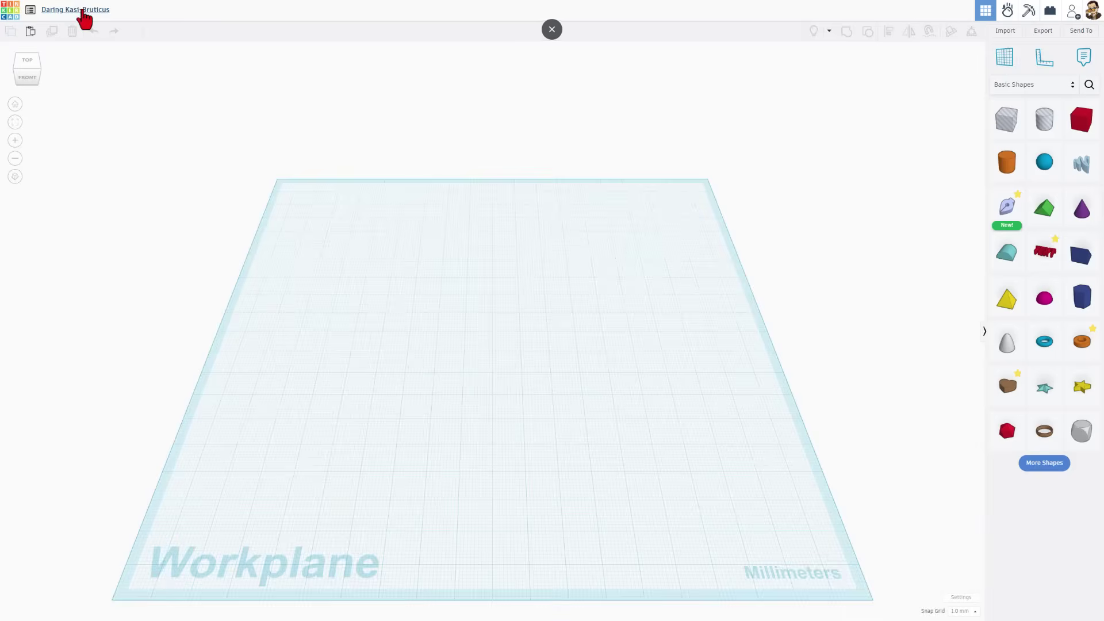
pyautogui.click(82, 10)
pyautogui.write('pegboard v2')
pyautogui.press('Return')
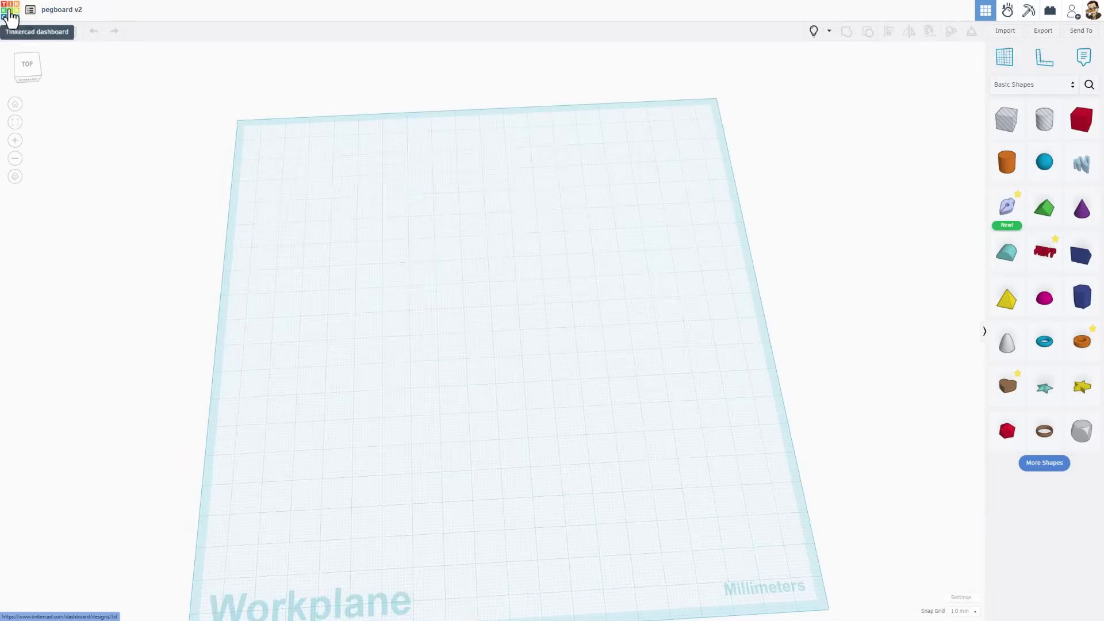
pyautogui.click(11, 12)
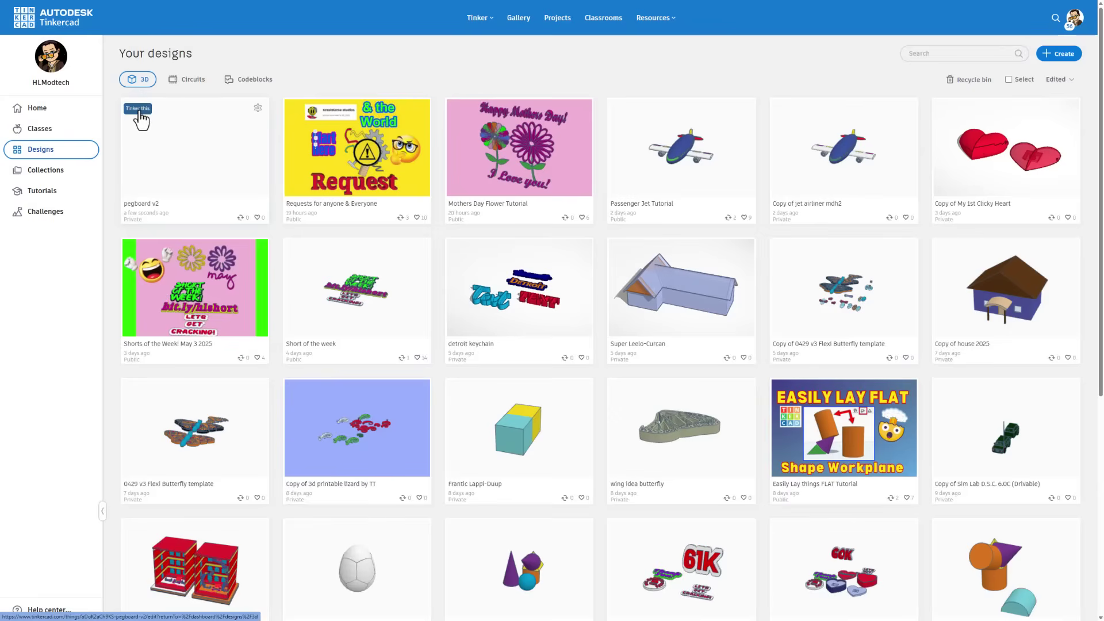
pyautogui.click(139, 111)
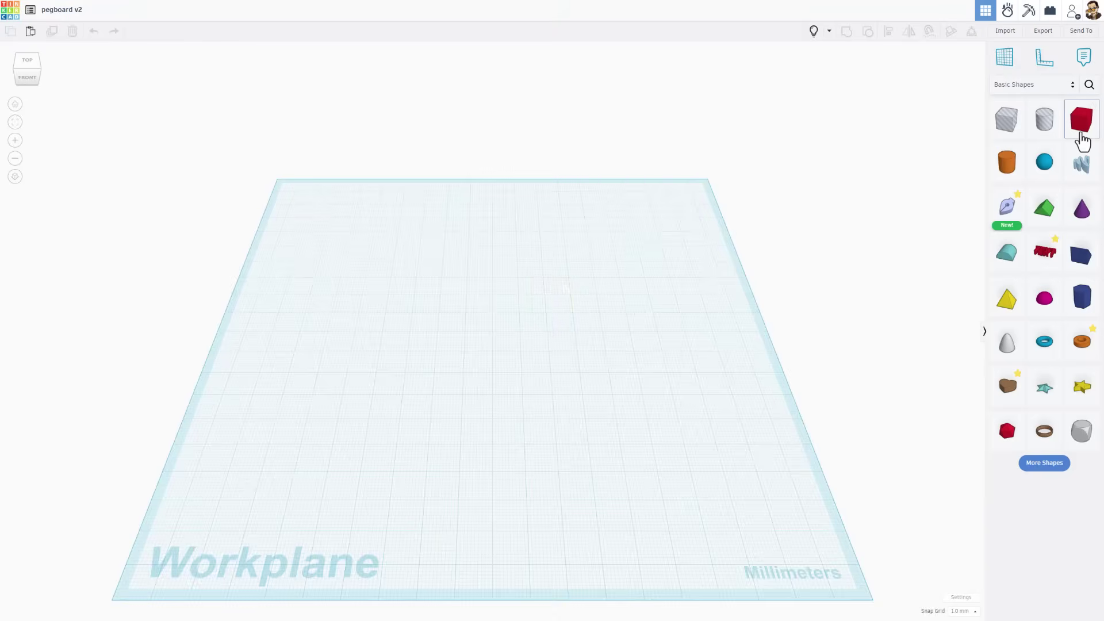
# Place a red box on the workplane and make it shorter.
pyautogui.click(1083, 137)
pyautogui.click(463, 300)
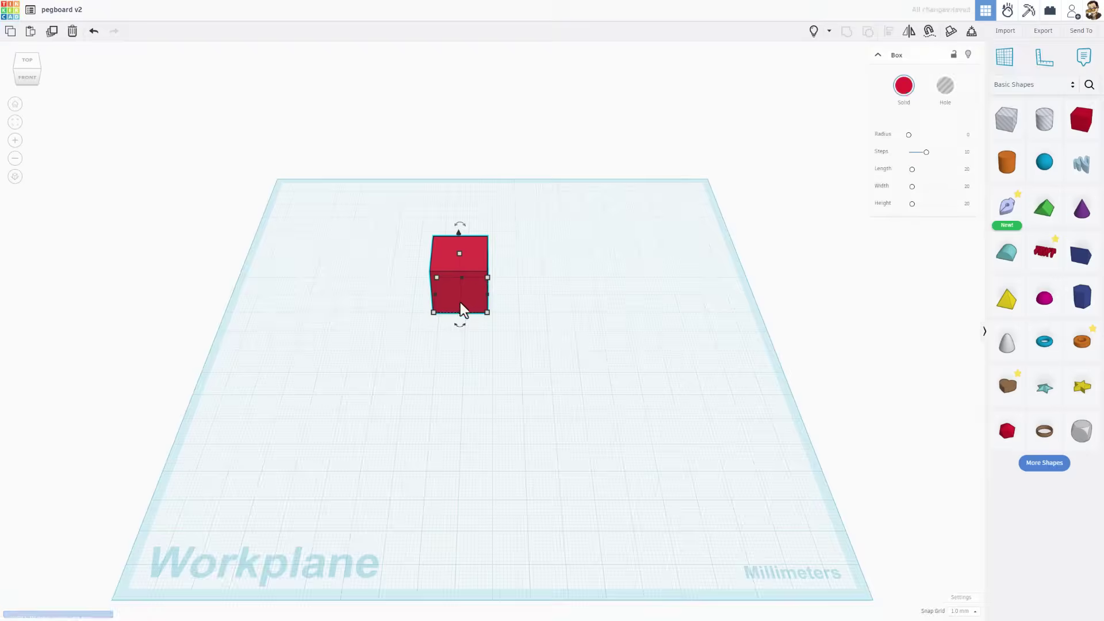
pyautogui.moveTo(460, 256); pyautogui.dragTo(462, 305)
pyautogui.click(678, 234)
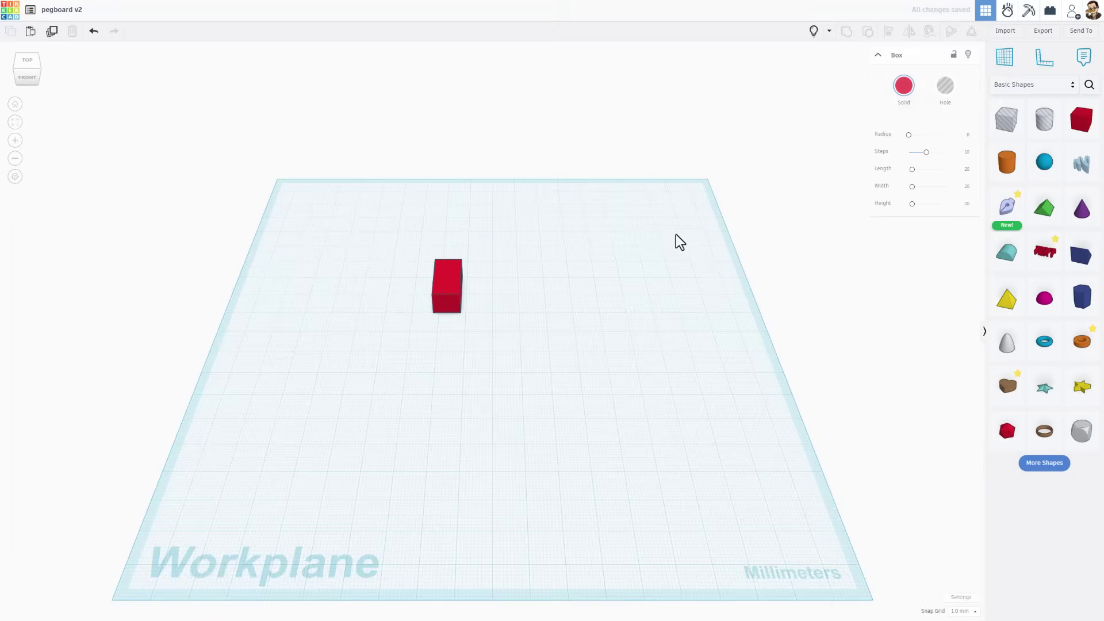
# Overlap a 9.00-wide hole box on the red box and group them into an L-shape.
pyautogui.click(1005, 124)
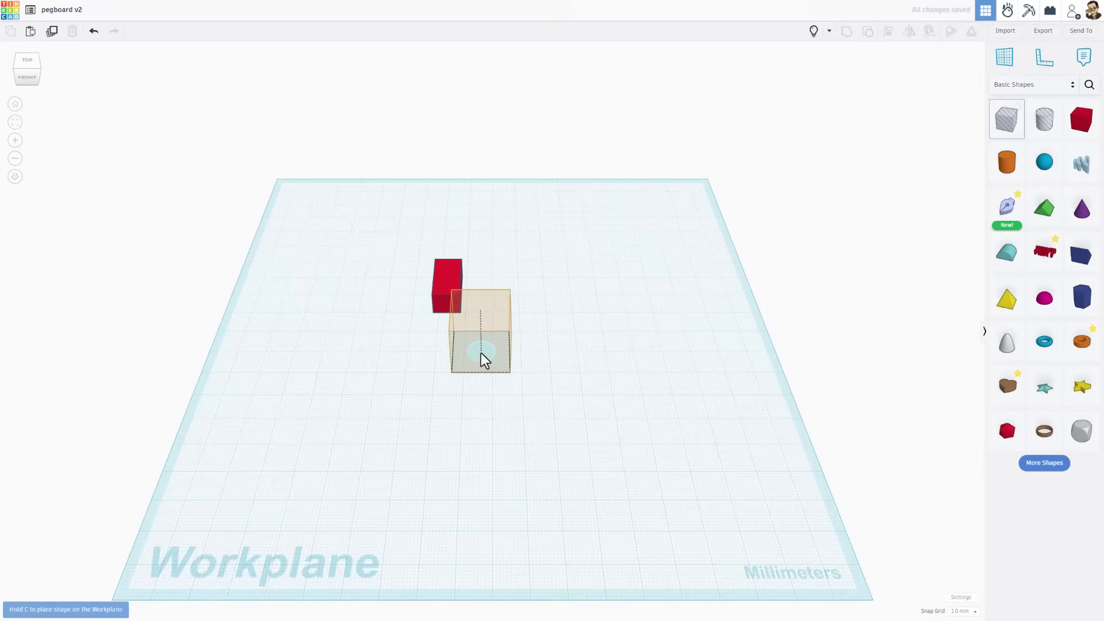
pyautogui.click(504, 356)
pyautogui.moveTo(509, 360); pyautogui.dragTo(462, 310)
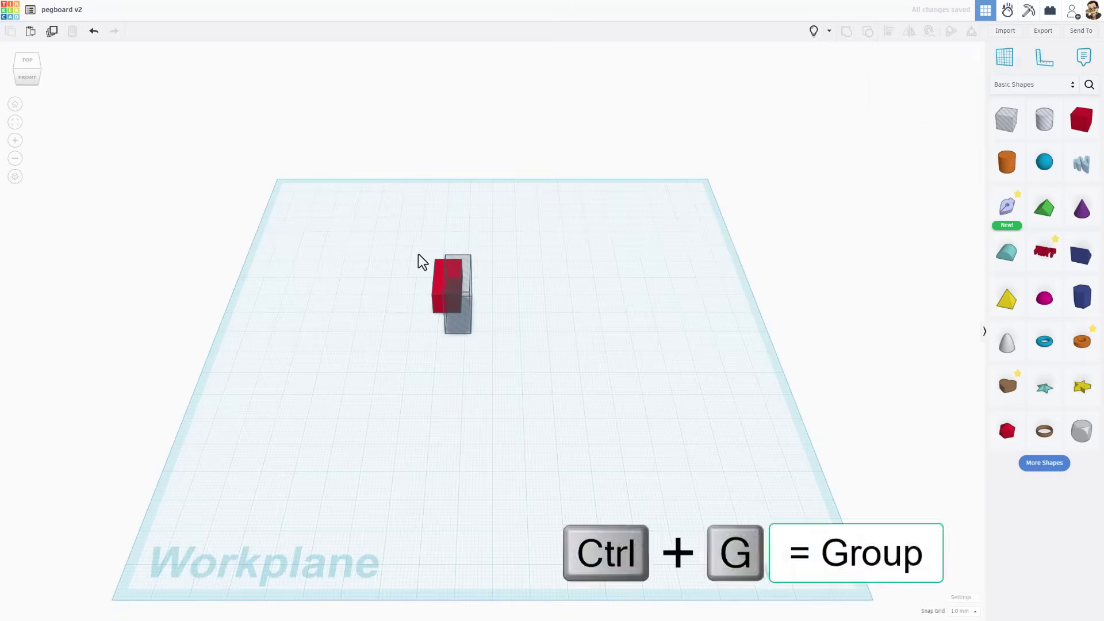
pyautogui.keyDown('shift'); pyautogui.click(446, 293); pyautogui.keyUp('shift')
pyautogui.hotkey('ctrl', 'g')
pyautogui.scroll(2, 452, 301)
pyautogui.moveTo(446, 297); pyautogui.dragTo(537, 364, button='right')
pyautogui.click(480, 362)
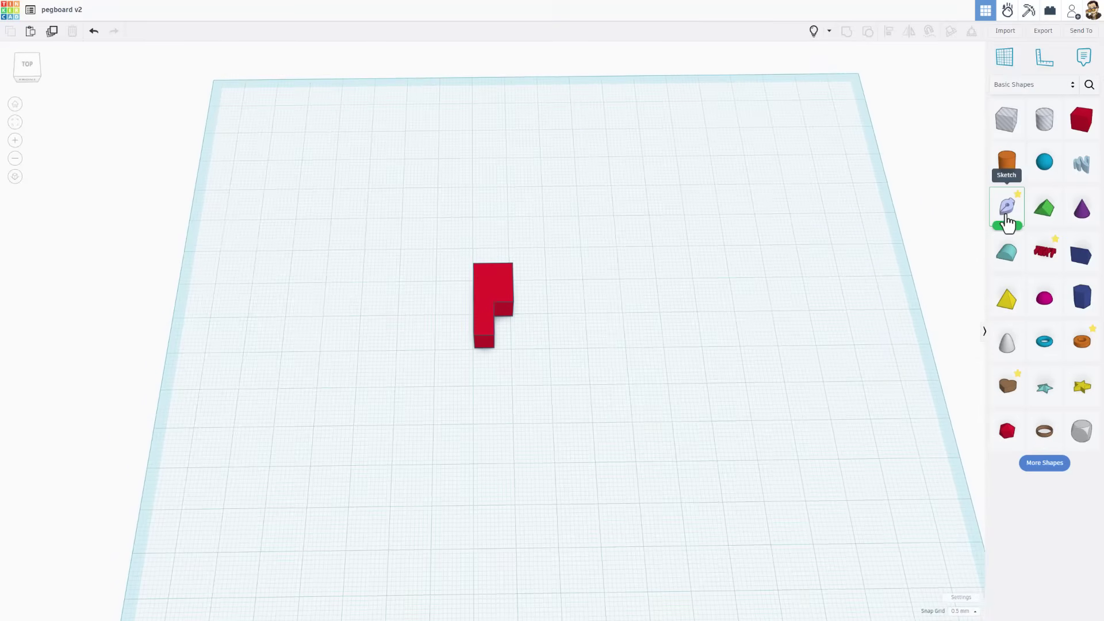
# Turn the view toward the workplane and drop a new Sketch onto it.
pyautogui.moveTo(972, 230); pyautogui.dragTo(684, 264, button='right')
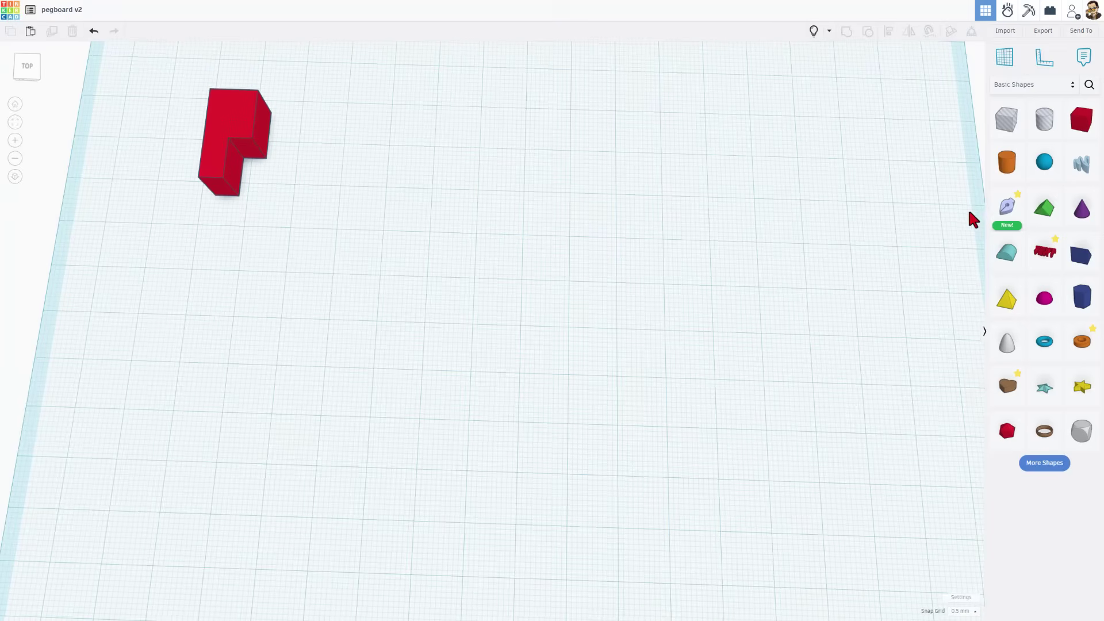
pyautogui.moveTo(1001, 220)
pyautogui.mouseDown()
pyautogui.moveTo(502, 320)
pyautogui.moveTo(439, 276)
pyautogui.moveTo(504, 295)
pyautogui.moveTo(478, 293)
pyautogui.moveTo(466, 275)
pyautogui.moveTo(476, 276)
pyautogui.mouseUp()
pyautogui.scroll(4, 481, 290)
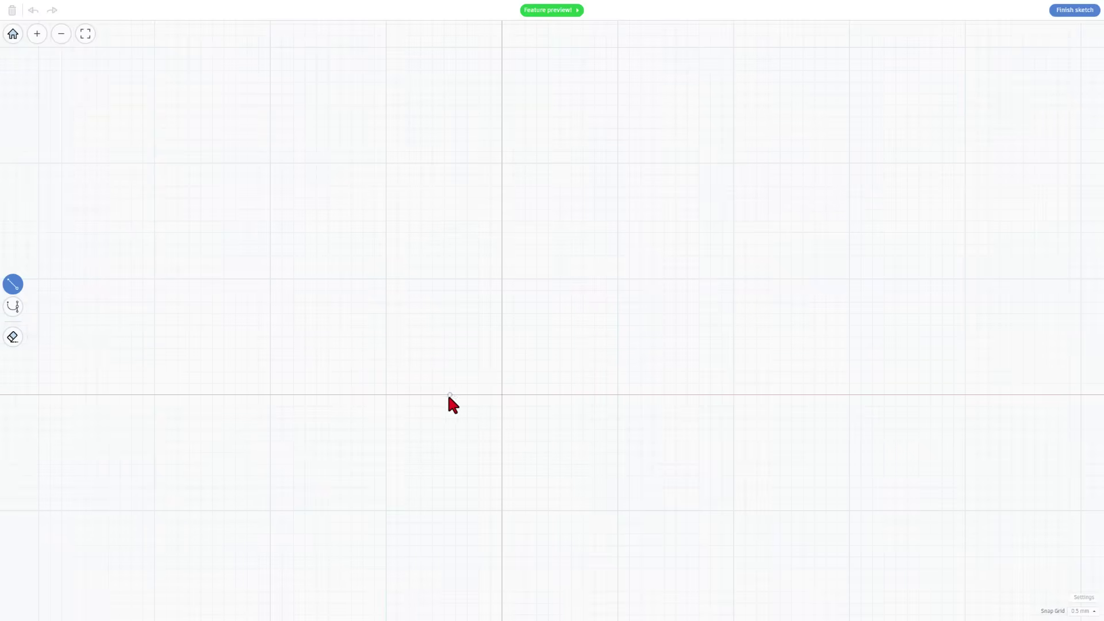
# Draw a 14.50 by 30.00 rectangle from the origin with the snap grid at 0.5 mm.
pyautogui.click(501, 395)
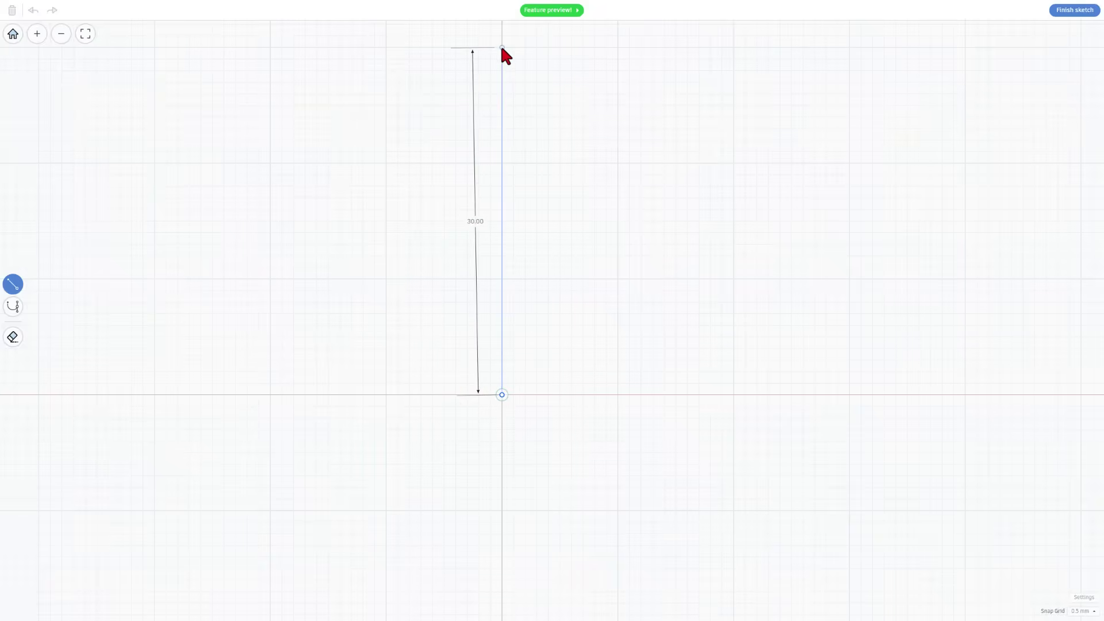
pyautogui.click(502, 47)
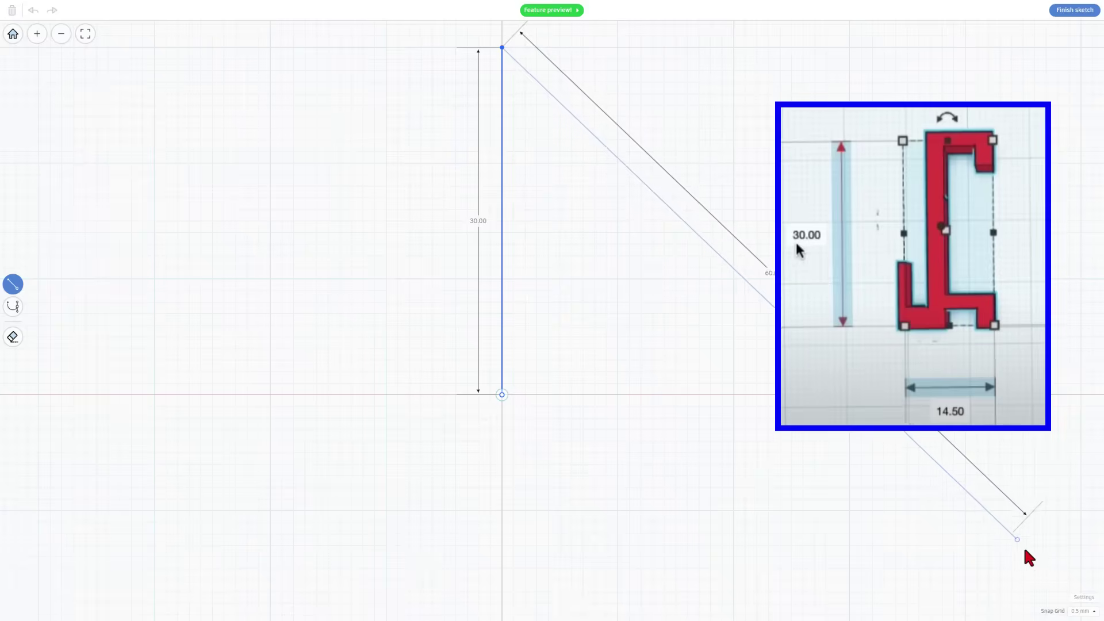
pyautogui.click(1081, 611)
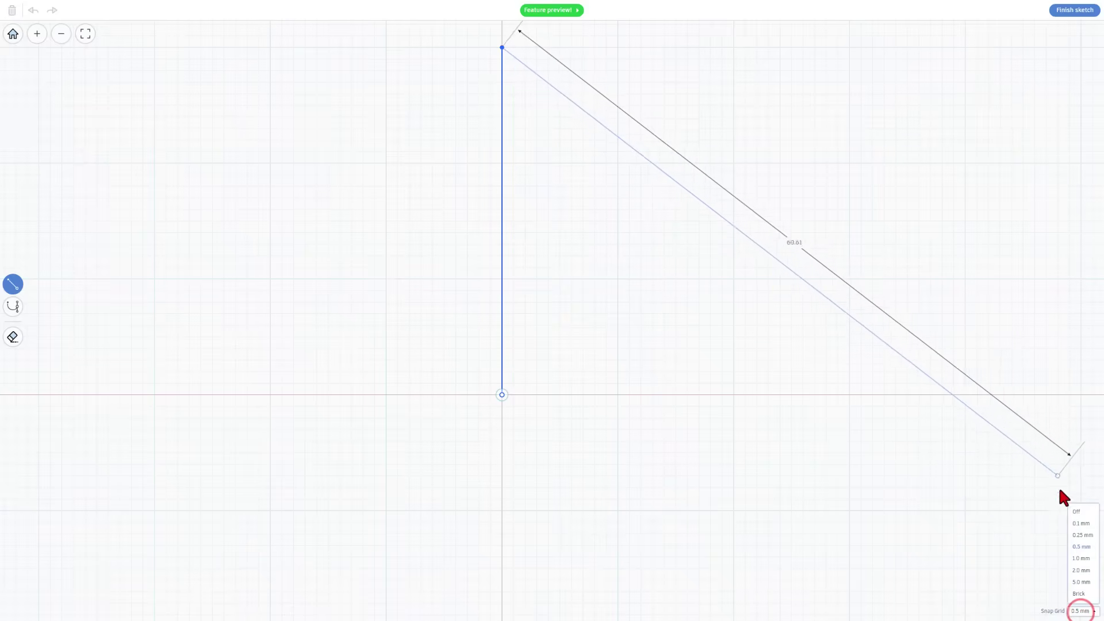
pyautogui.click(1081, 547)
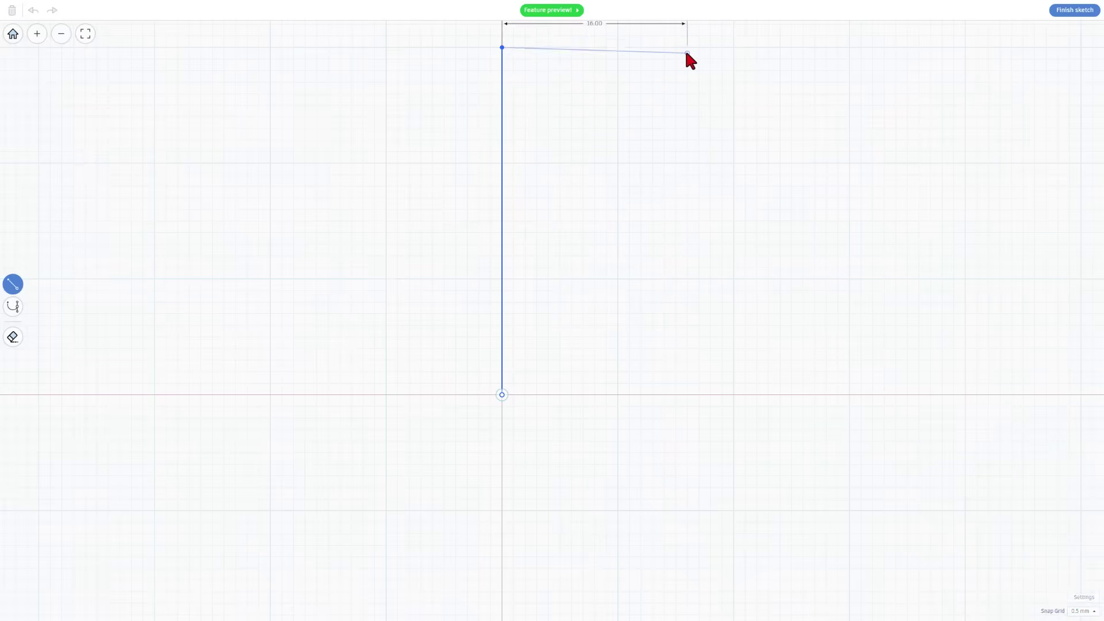
pyautogui.click(668, 47)
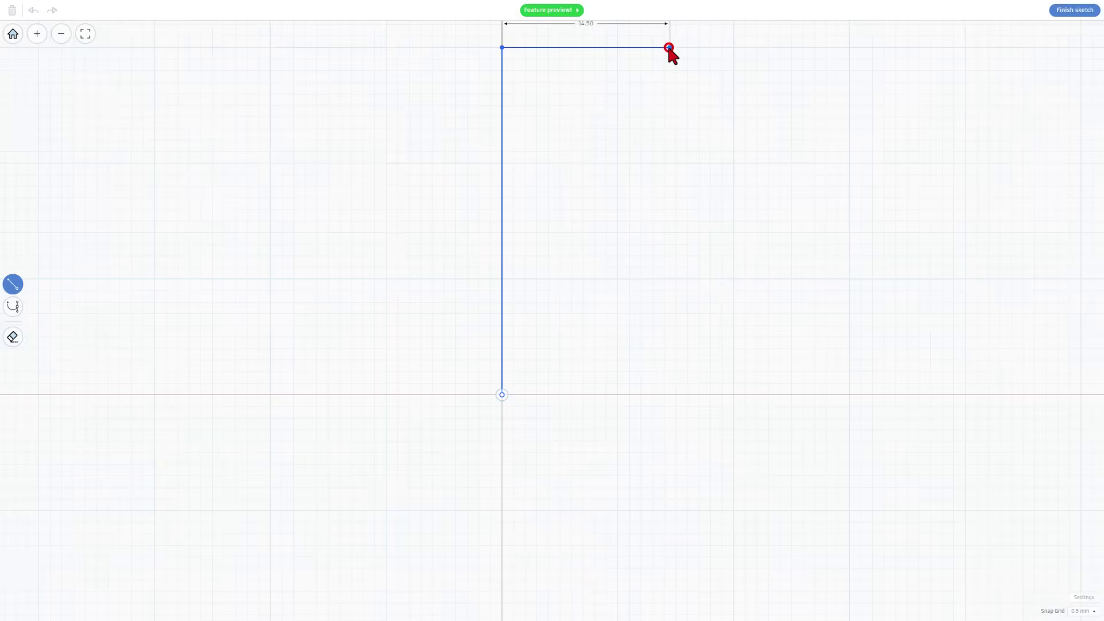
pyautogui.click(670, 394)
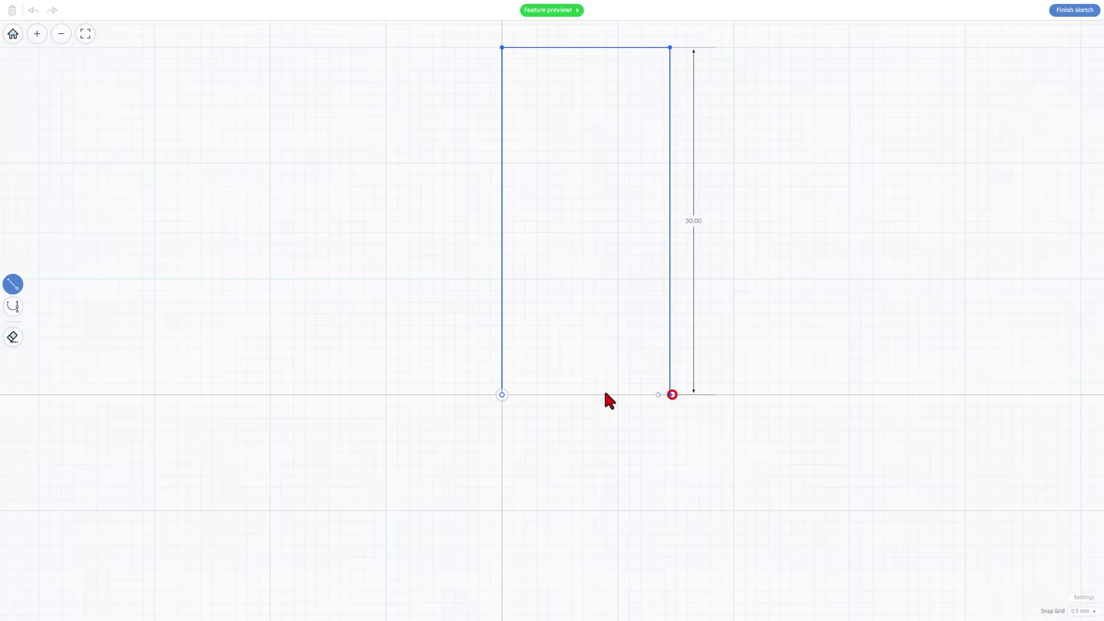
pyautogui.click(501, 396)
pyautogui.click(431, 323)
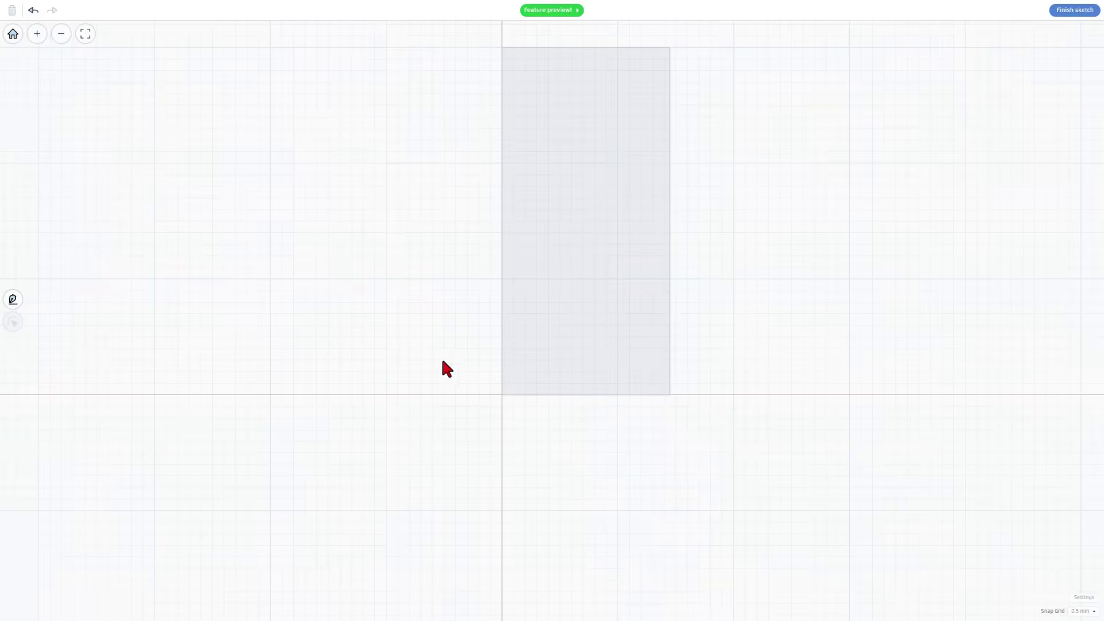
# Start the hook outline at the origin: lower lip, 27.00 upright, 10.50 top edge, 5.00 drop.
pyautogui.click(438, 345)
pyautogui.press('p')
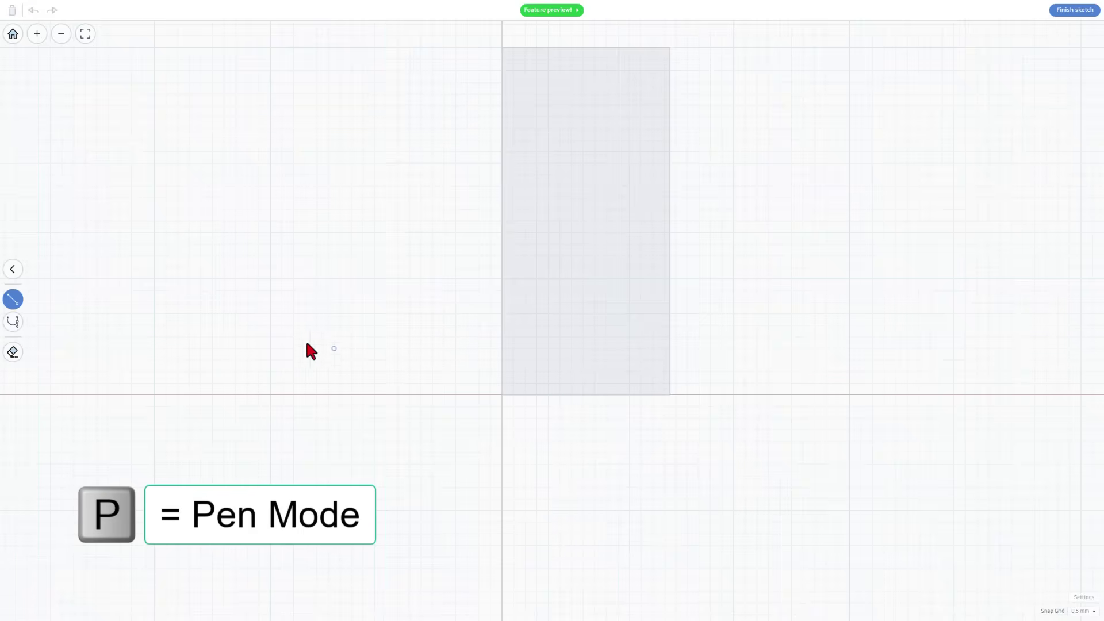
pyautogui.click(502, 394)
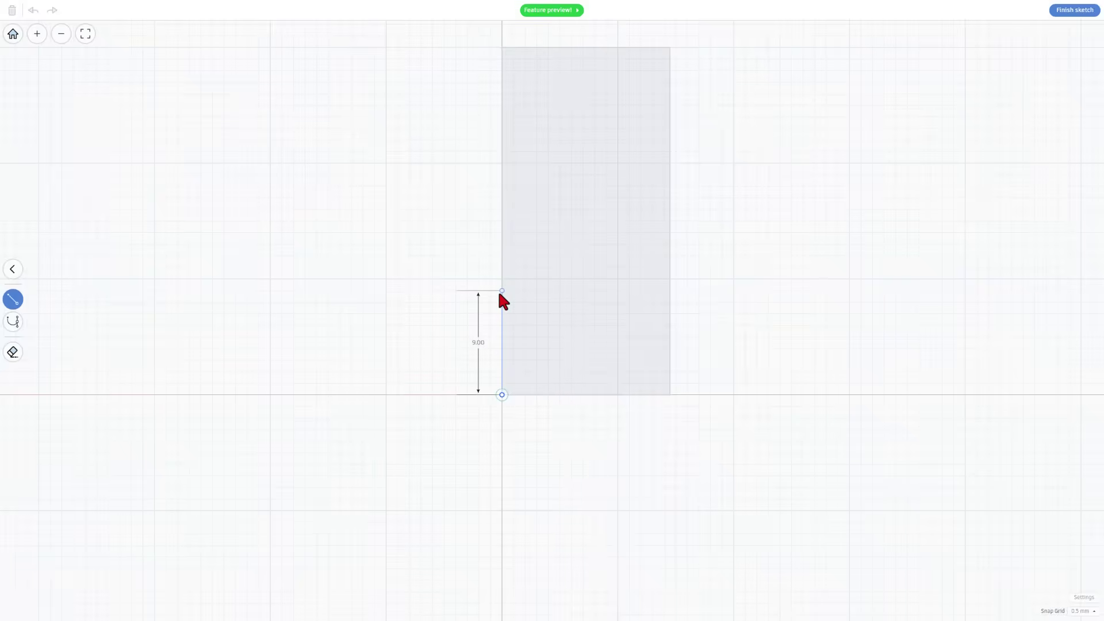
pyautogui.click(501, 291)
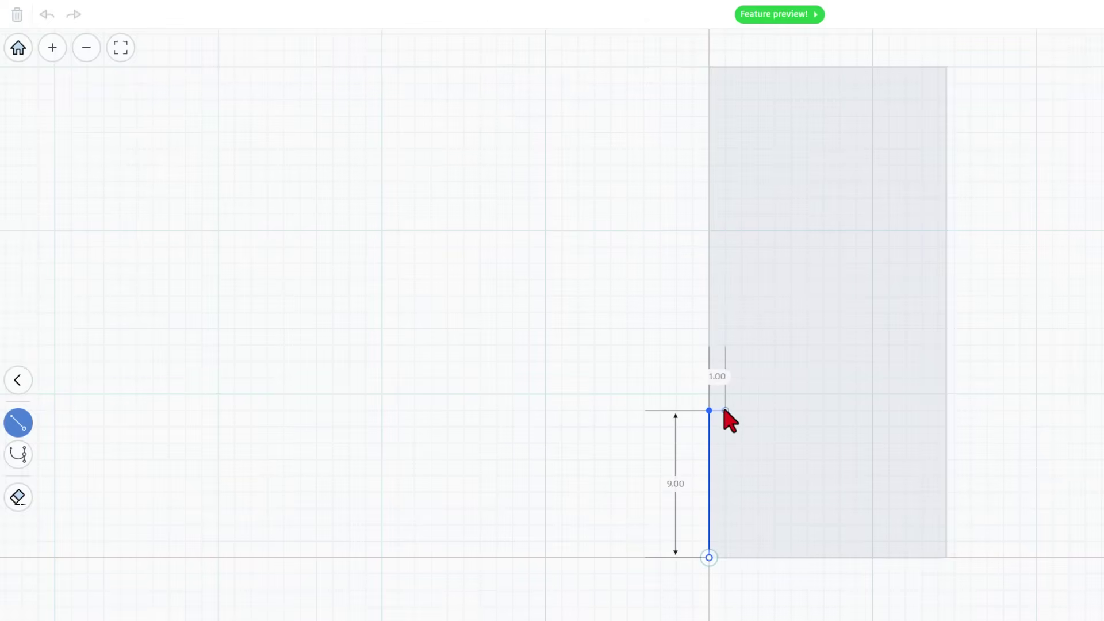
pyautogui.click(726, 411)
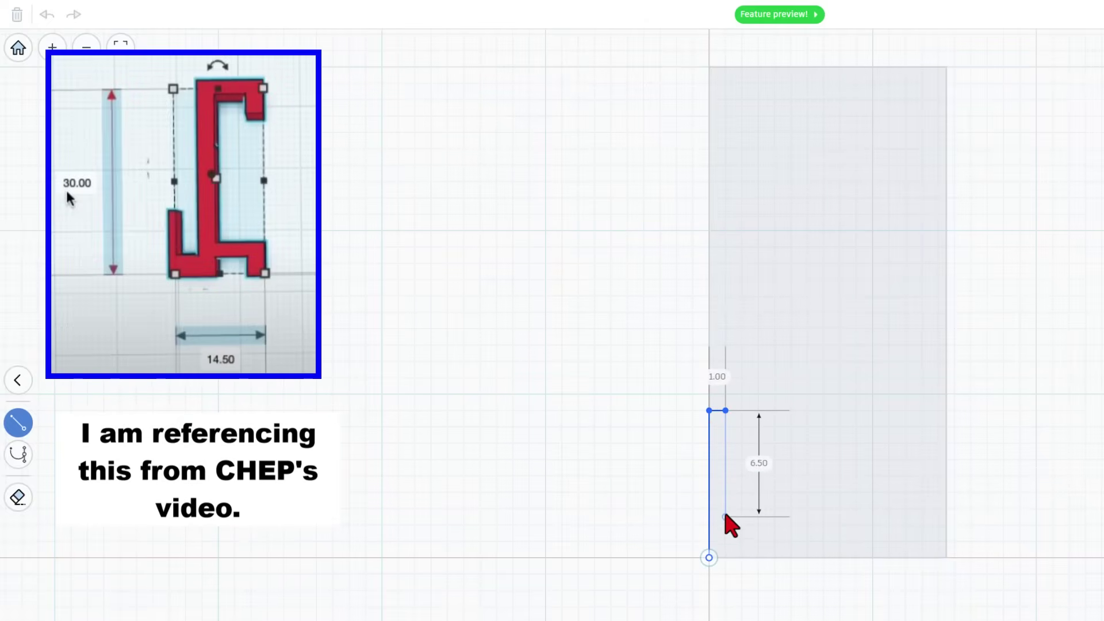
pyautogui.click(725, 509)
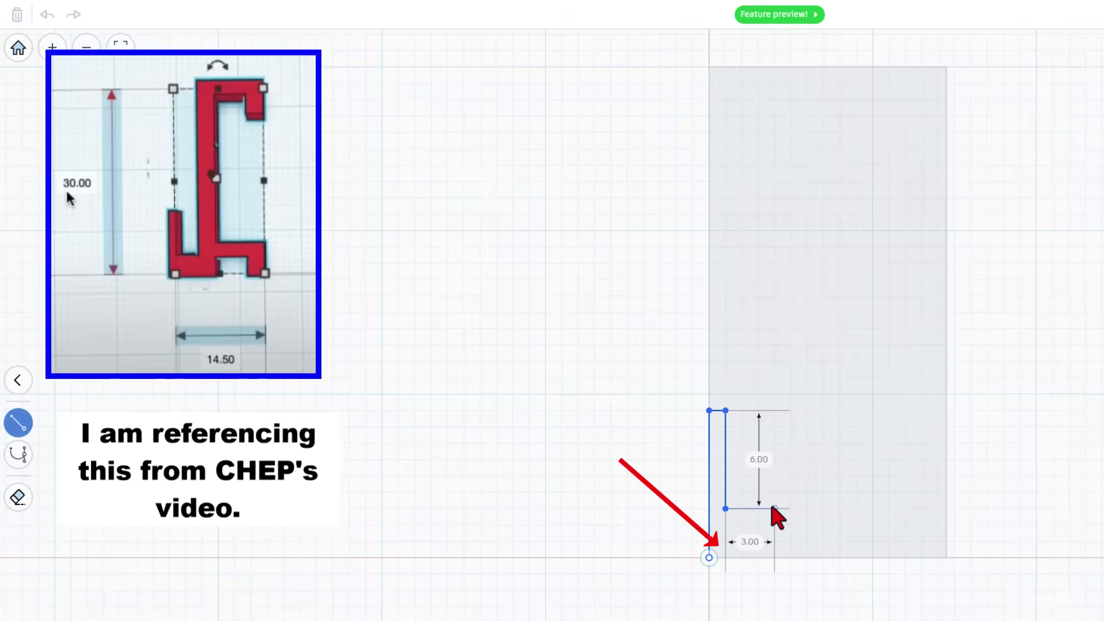
pyautogui.click(771, 506)
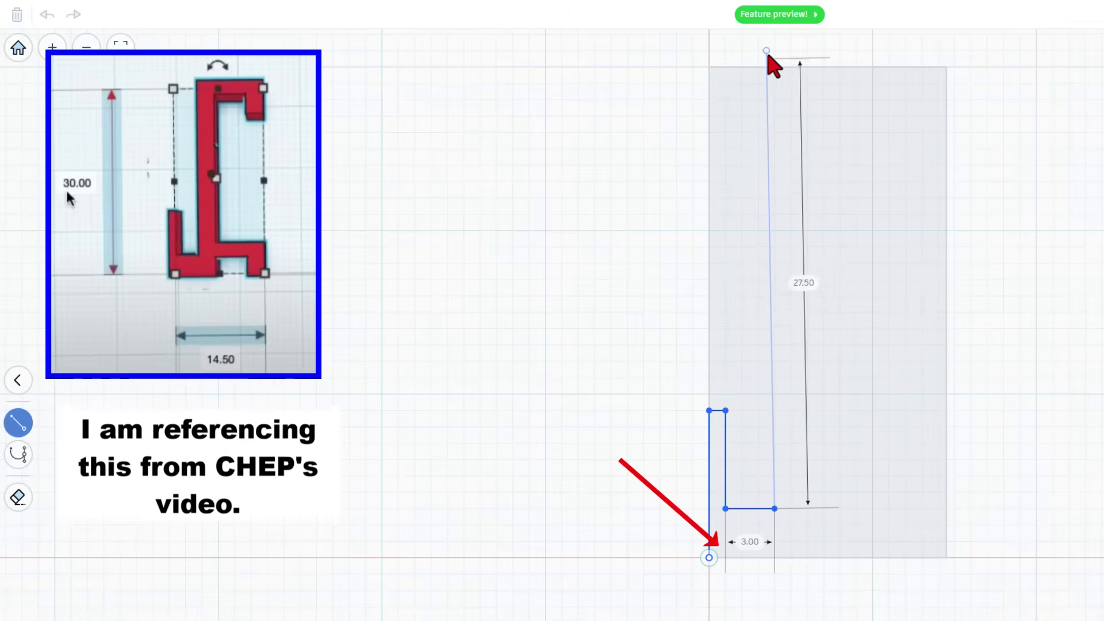
pyautogui.click(772, 68)
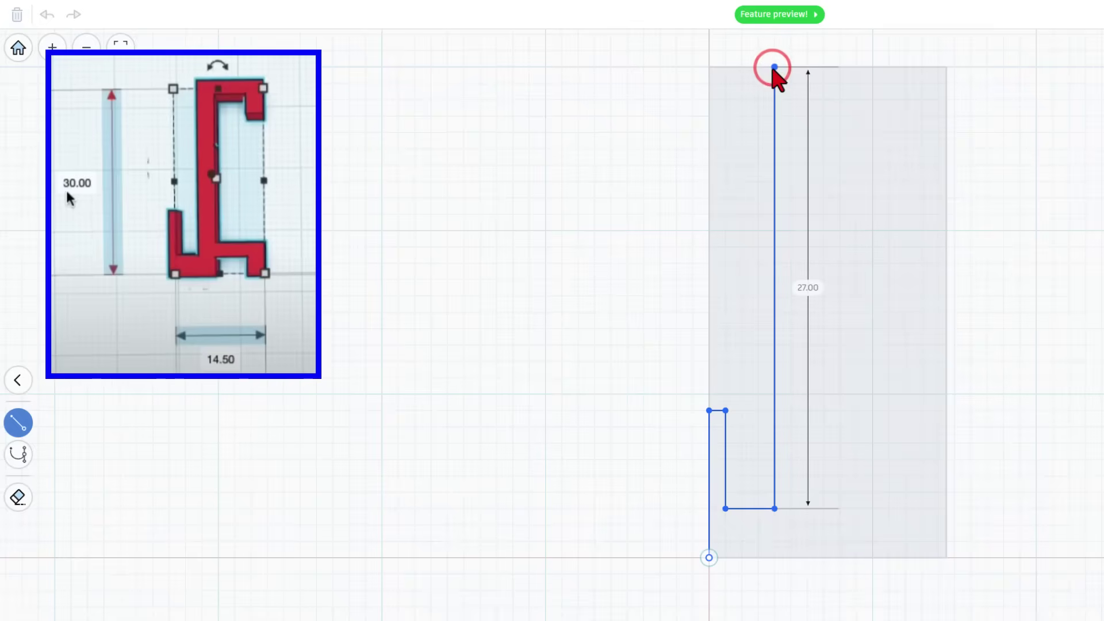
pyautogui.click(947, 67)
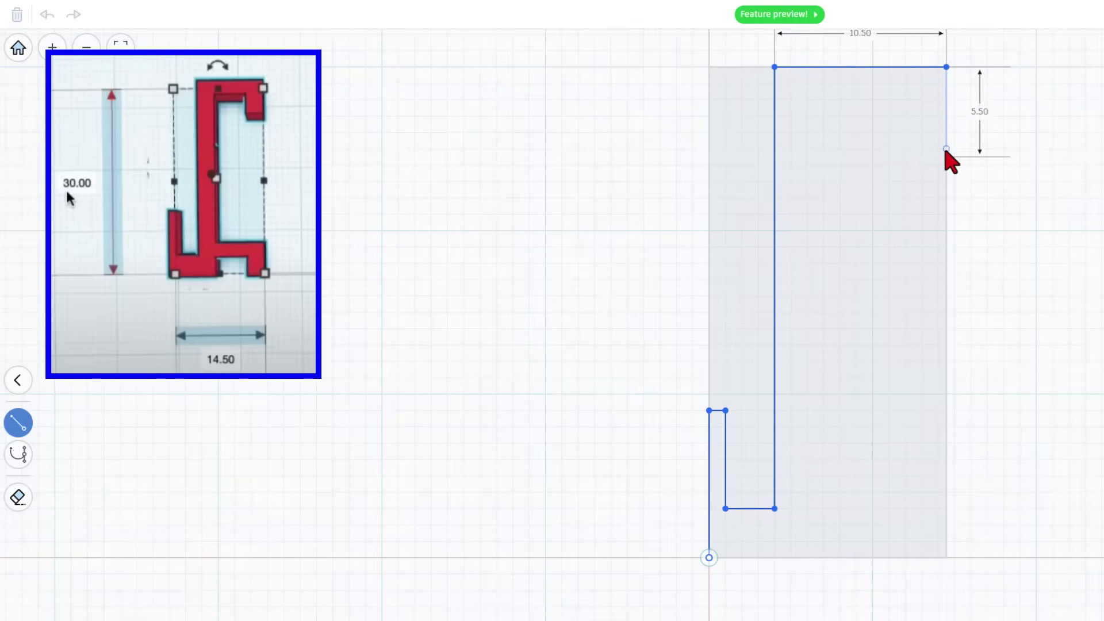
pyautogui.click(946, 149)
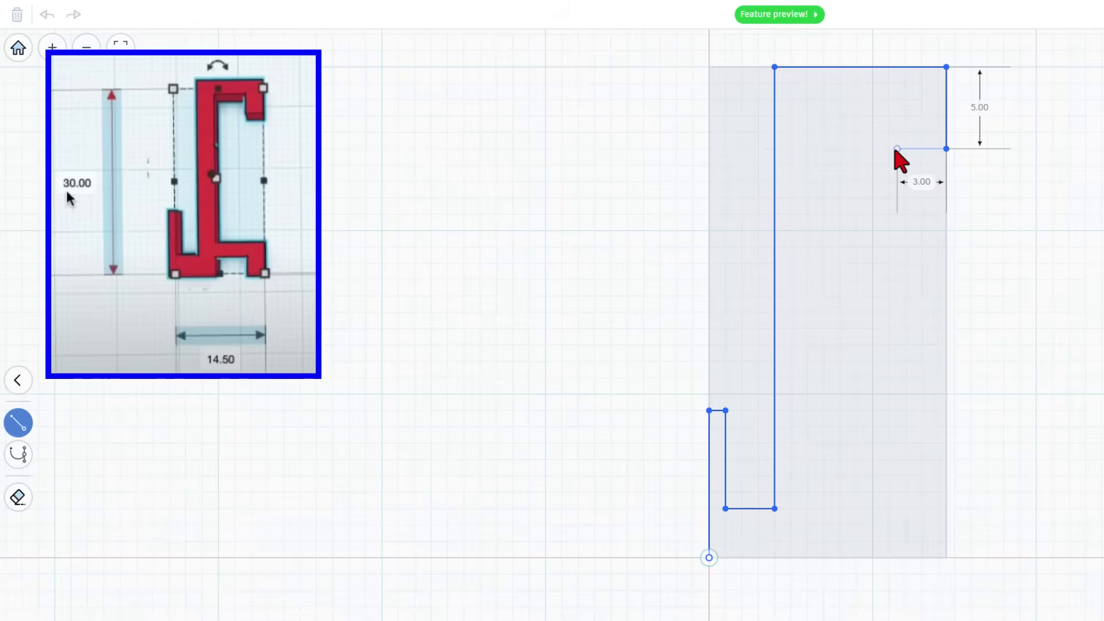
# Finish the outline with the hook tip, inner edge, 7.50 ledge and base notch, closing it.
pyautogui.click(896, 148)
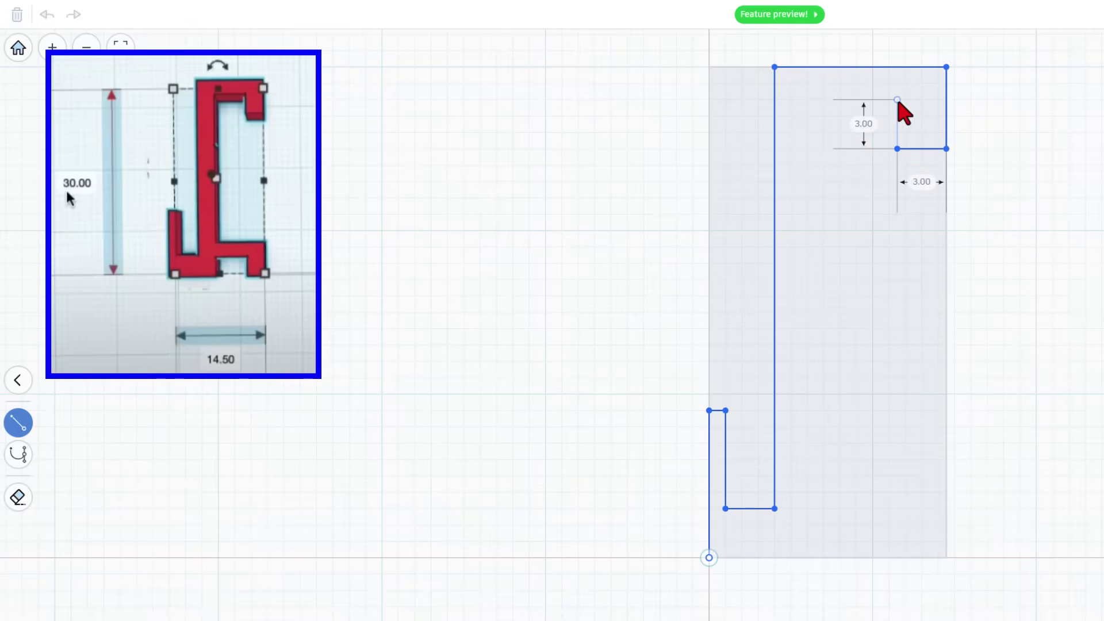
pyautogui.click(897, 100)
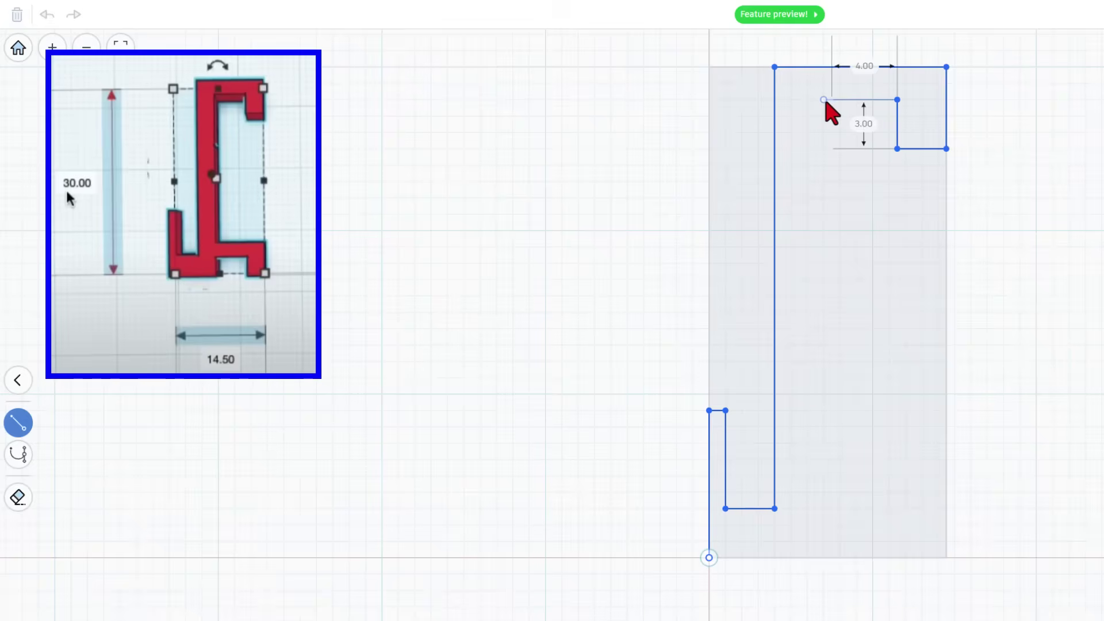
pyautogui.click(823, 99)
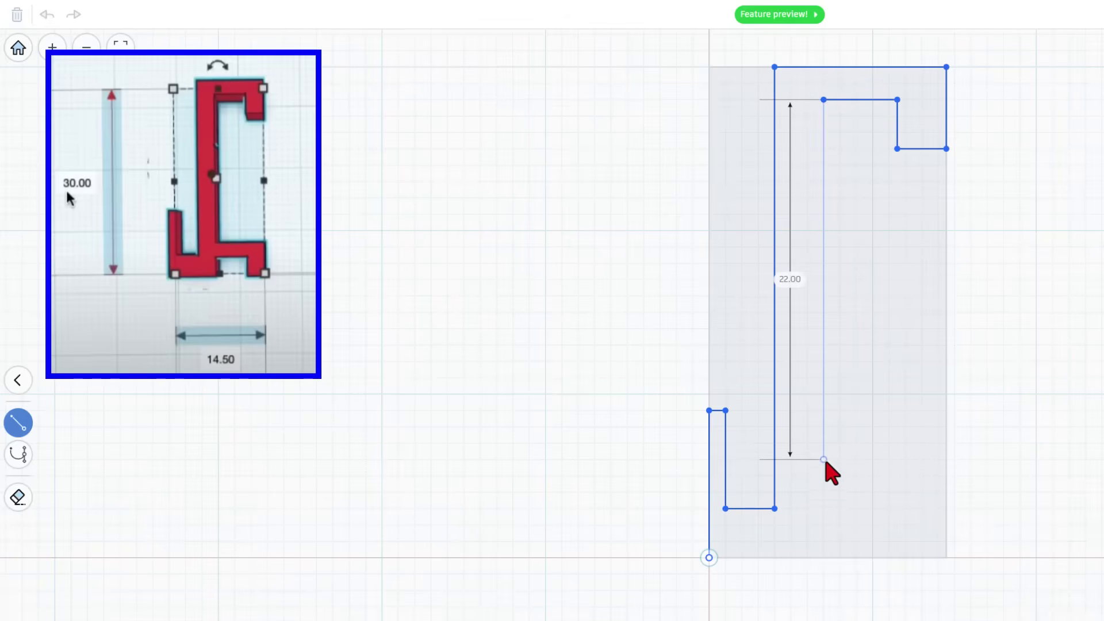
pyautogui.click(823, 476)
pyautogui.click(946, 475)
pyautogui.click(947, 557)
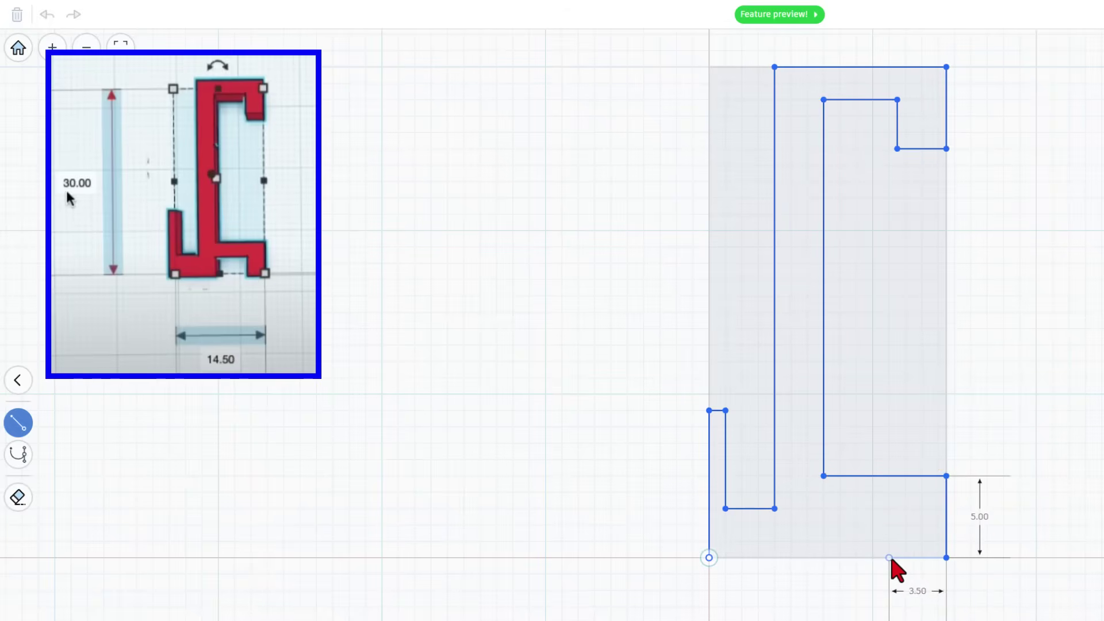
pyautogui.click(897, 557)
pyautogui.click(897, 508)
pyautogui.click(832, 508)
pyautogui.click(832, 558)
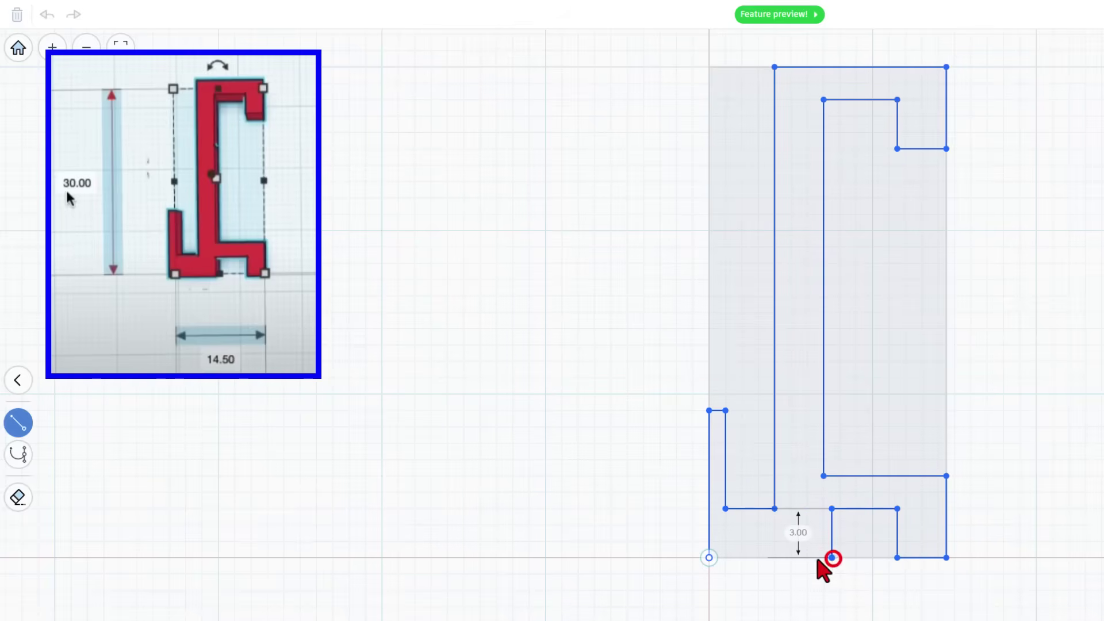
pyautogui.click(709, 557)
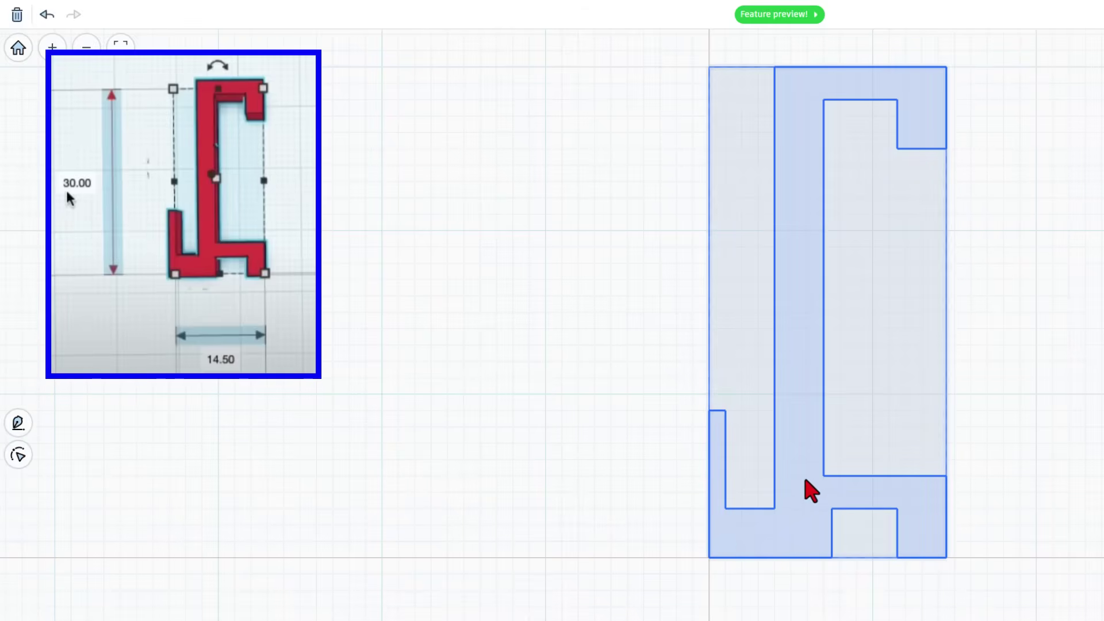
# Move the reference rectangle off to the left of the hook outline.
pyautogui.click(756, 256)
pyautogui.click(1010, 241)
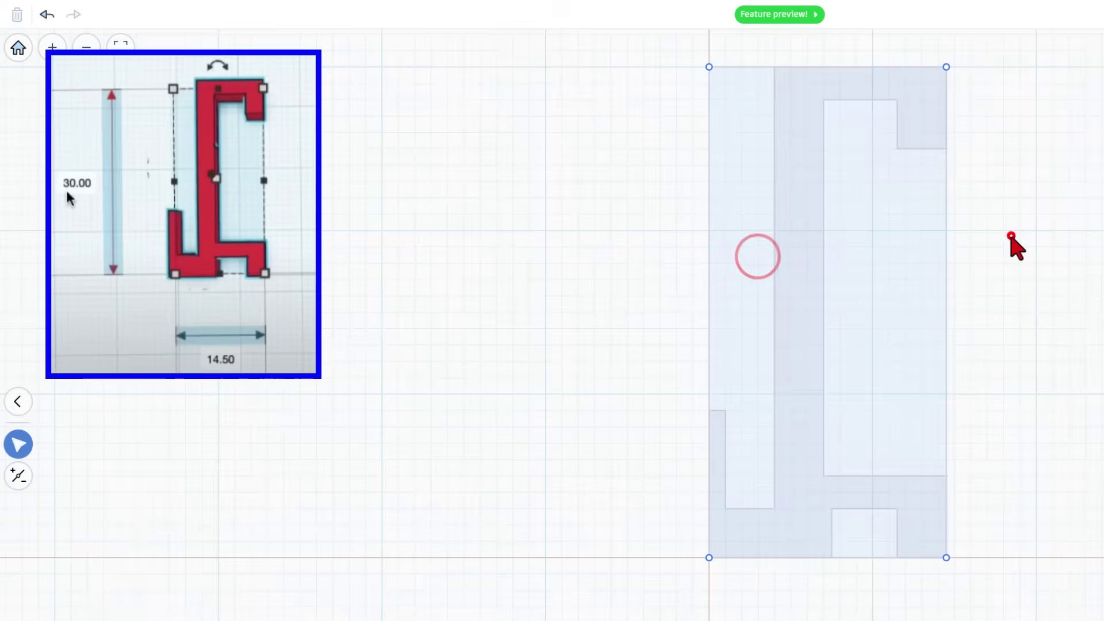
pyautogui.click(931, 257)
pyautogui.moveTo(909, 263); pyautogui.dragTo(608, 264)
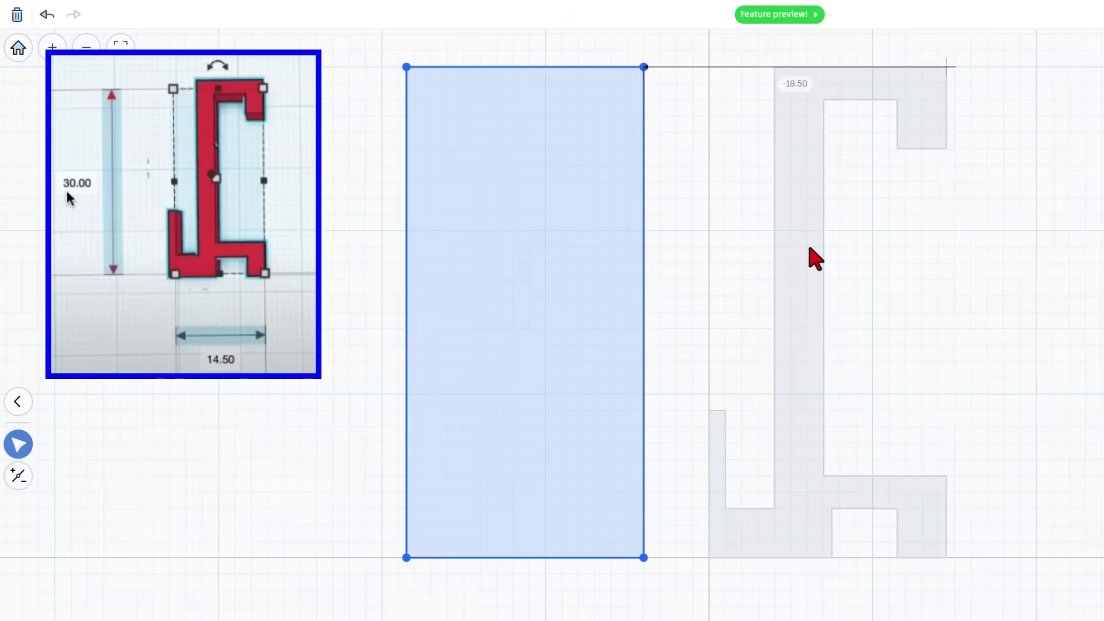
# Widen the bottom notch 0.50 to the left so it starts 7.00 from the origin.
pyautogui.click(810, 248)
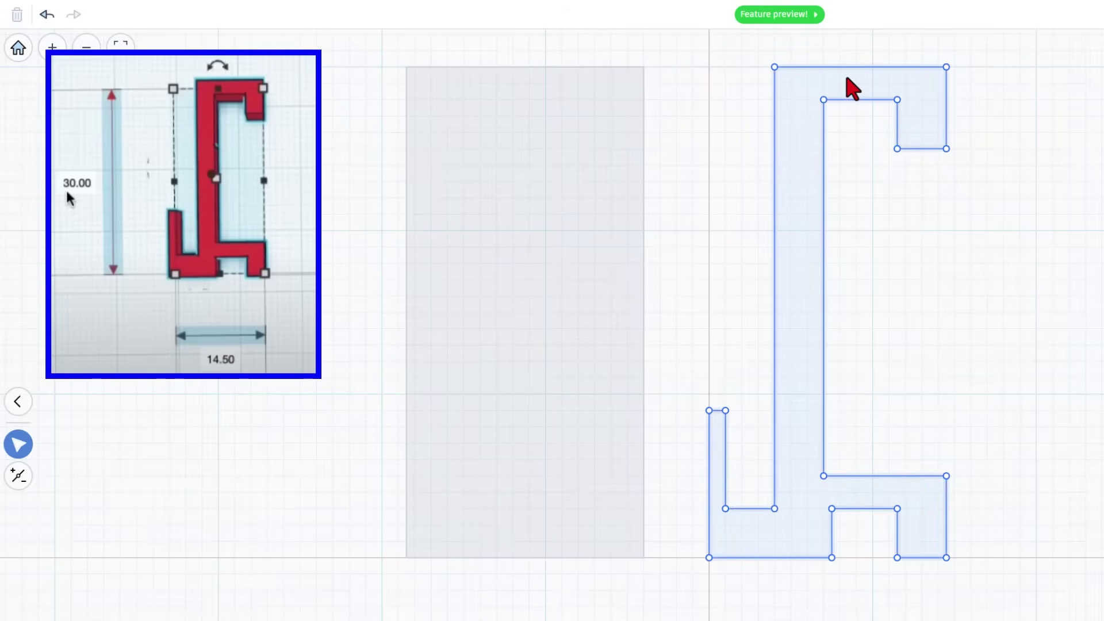
pyautogui.moveTo(857, 101); pyautogui.dragTo(834, 99)
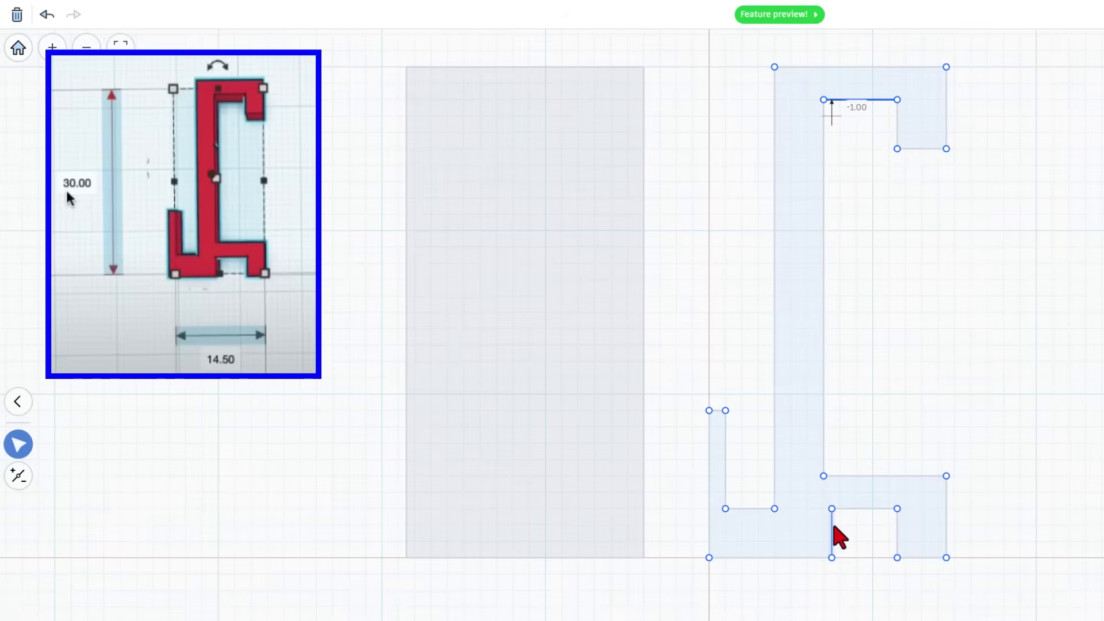
pyautogui.click(824, 518)
pyautogui.click(831, 533)
pyautogui.moveTo(831, 533); pyautogui.dragTo(825, 530)
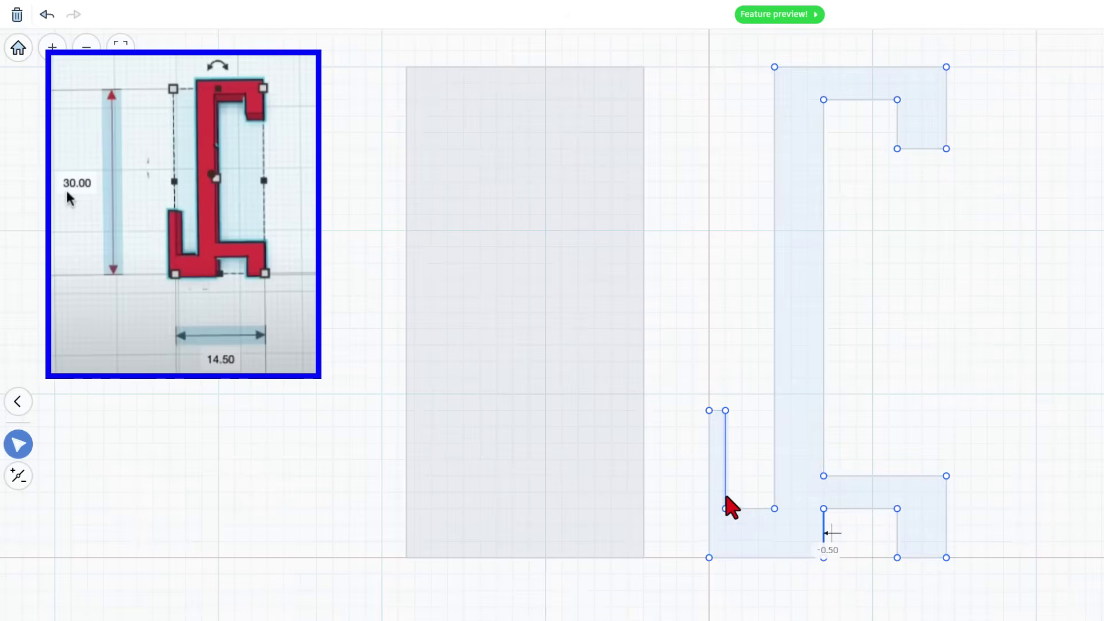
pyautogui.moveTo(724, 476); pyautogui.dragTo(733, 480)
pyautogui.click(763, 555)
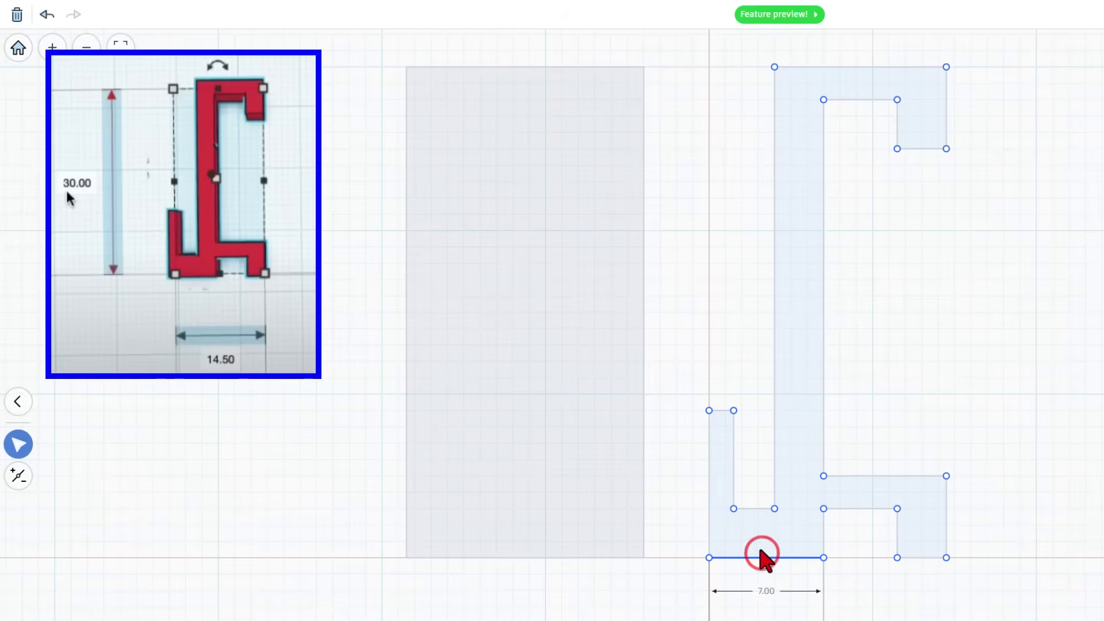
pyautogui.moveTo(732, 492); pyautogui.dragTo(728, 489)
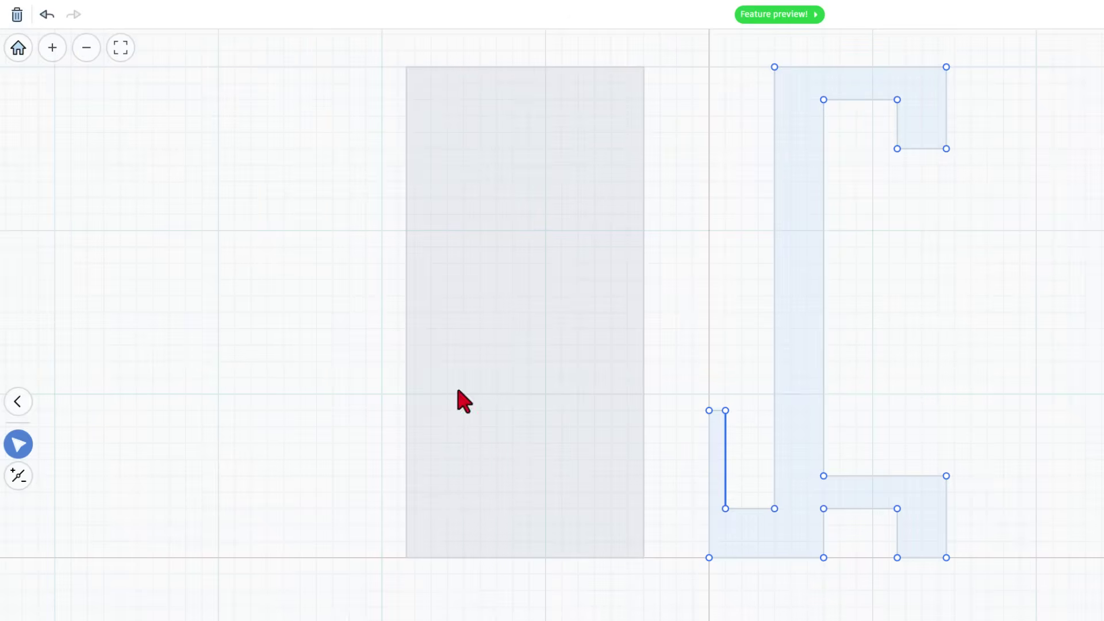
# Round the top inner corner of the hook outline into a fillet.
pyautogui.click(20, 476)
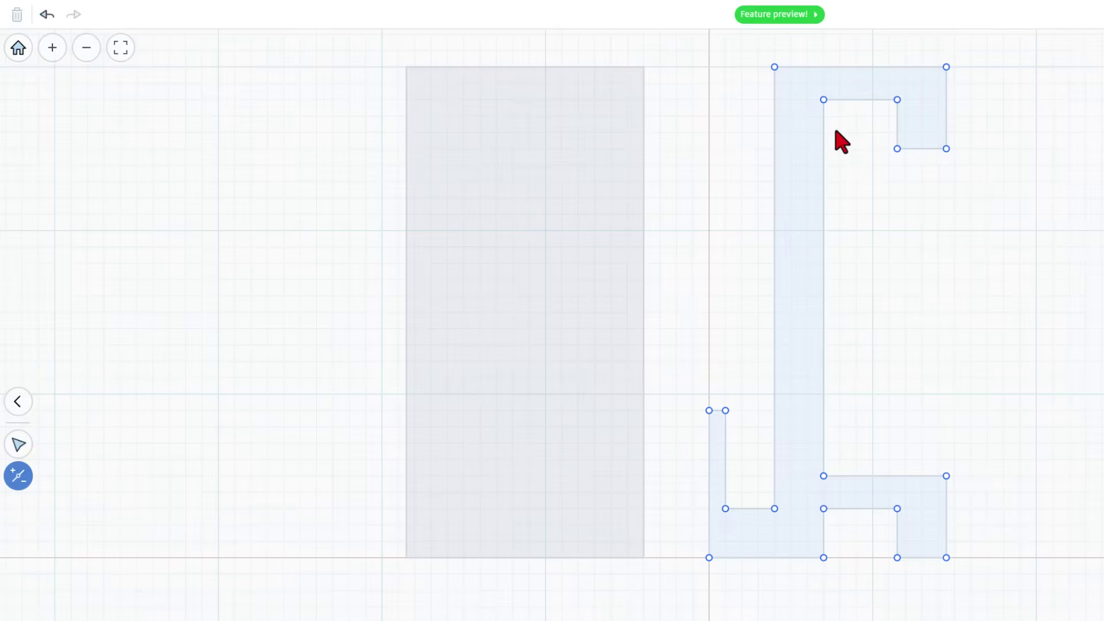
pyautogui.scroll(2, 823, 130)
pyautogui.scroll(1, 826, 111)
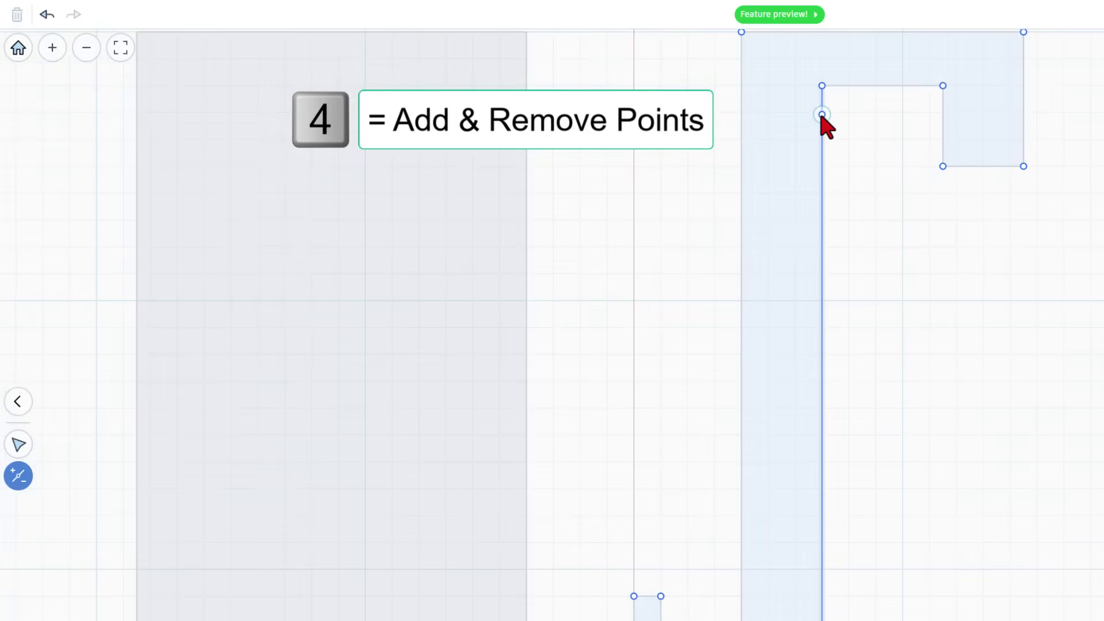
pyautogui.click(822, 110)
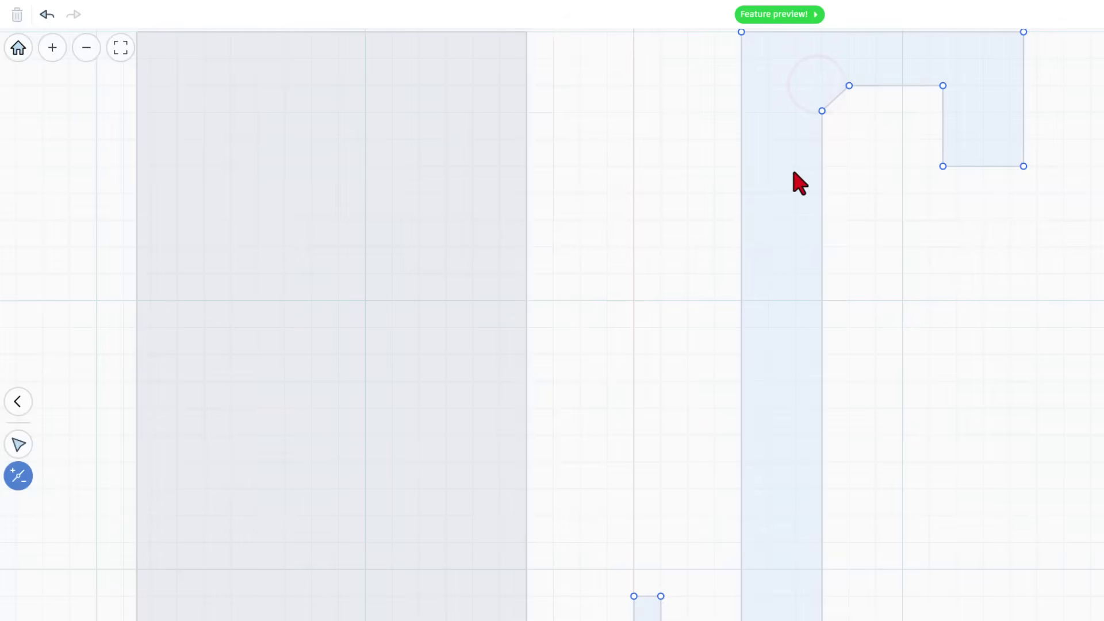
pyautogui.press('v')
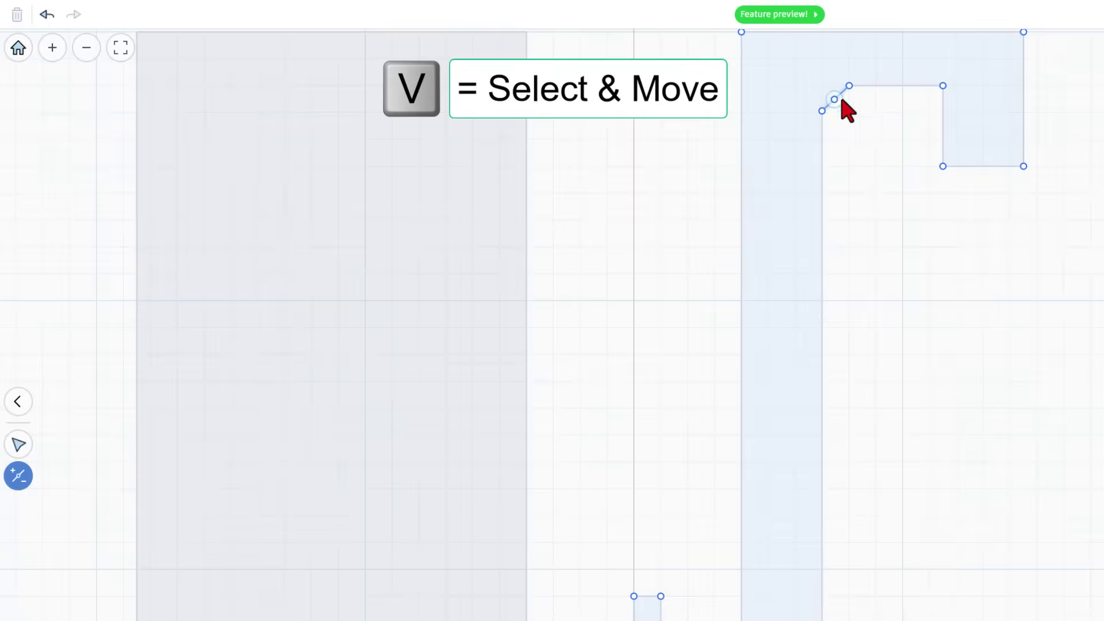
pyautogui.press('v')
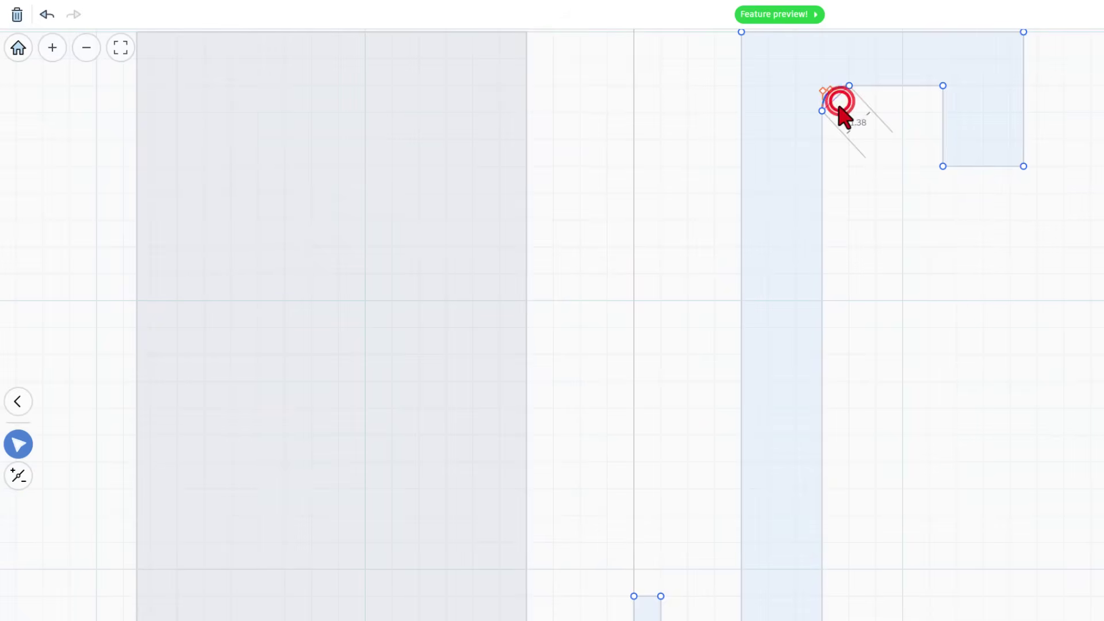
pyautogui.click(846, 185)
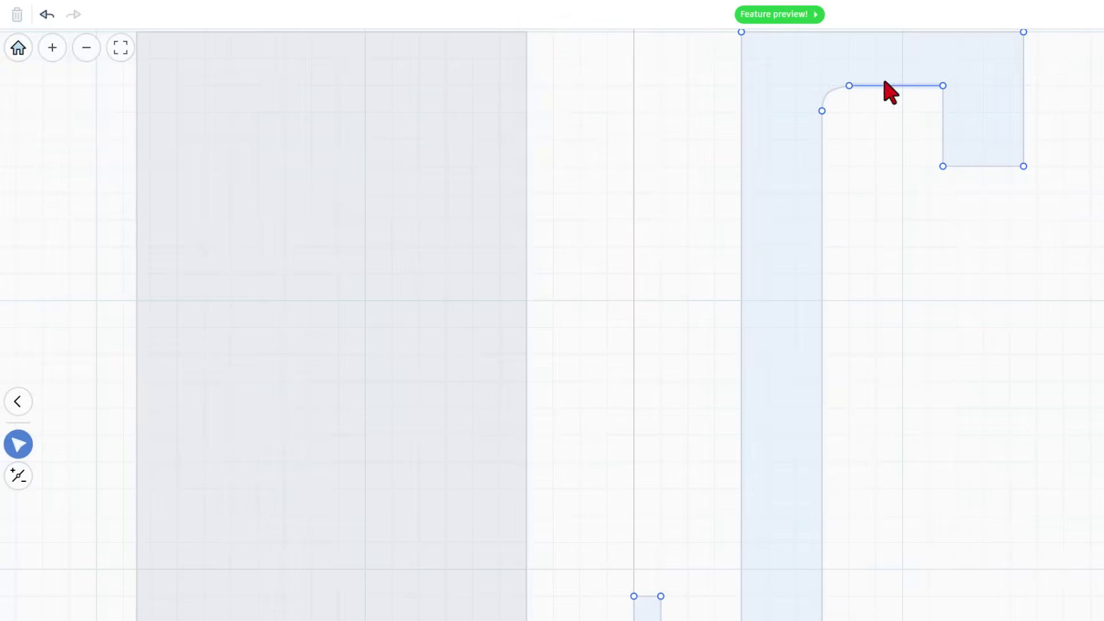
# Round the lower inner corner into a fillet, leaving a 14.50 by 30.00 profile.
pyautogui.press('4')
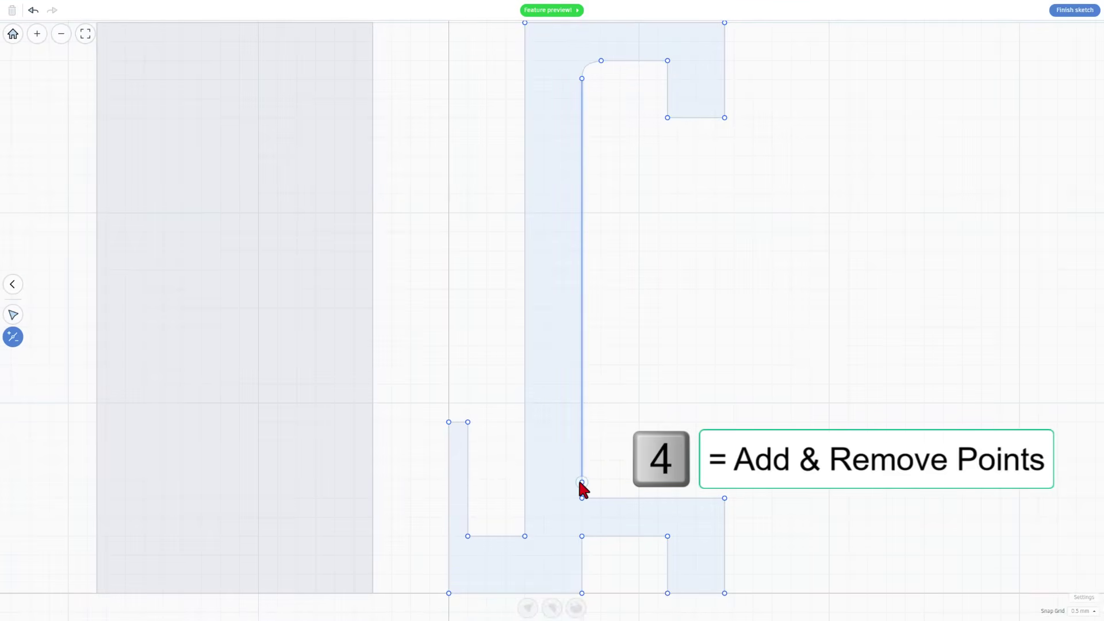
pyautogui.click(582, 480)
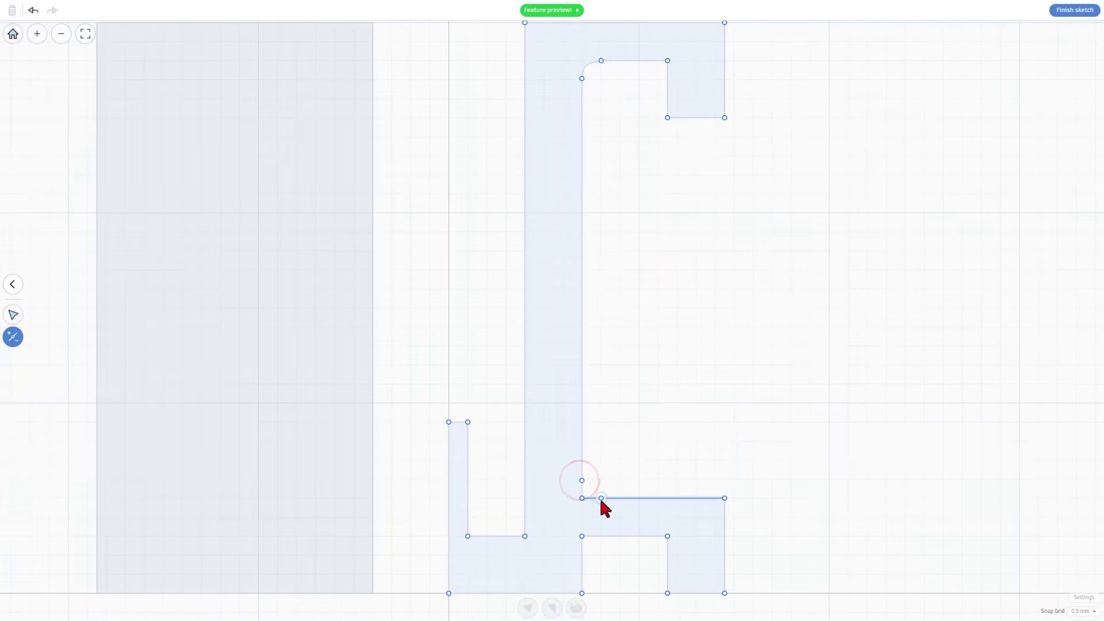
pyautogui.click(601, 498)
pyautogui.click(582, 499)
pyautogui.press('v')
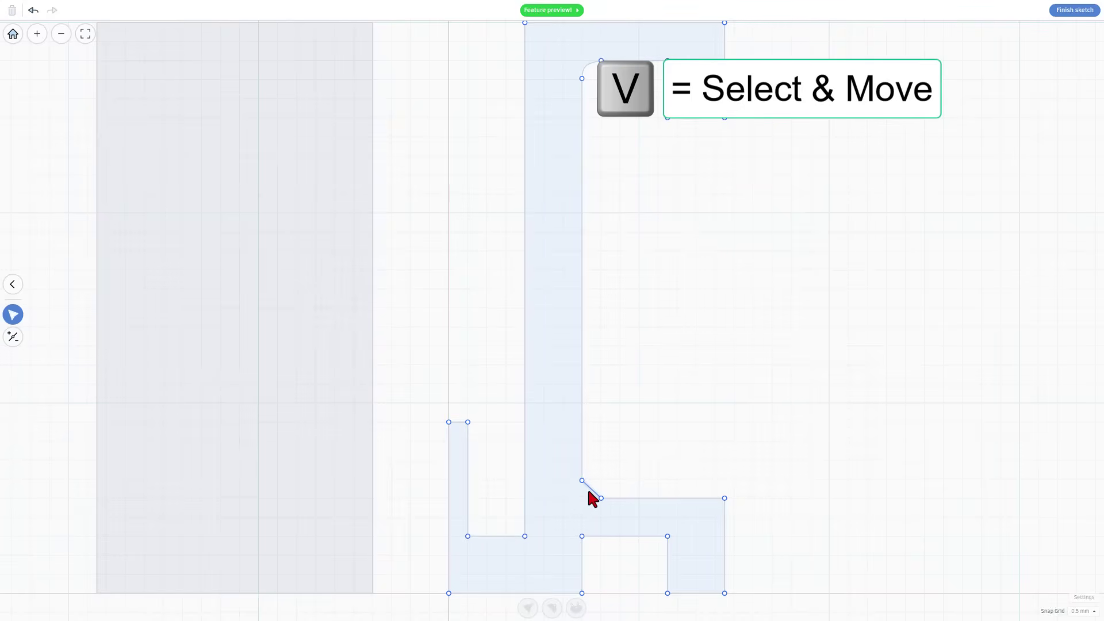
pyautogui.moveTo(591, 488); pyautogui.dragTo(592, 488)
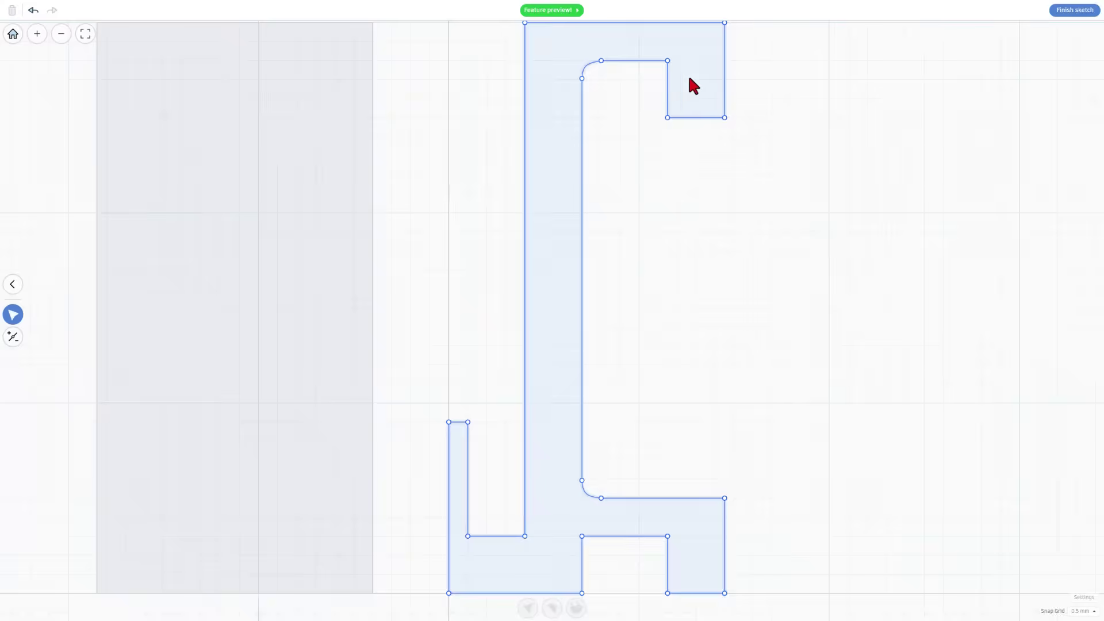
pyautogui.click(557, 122)
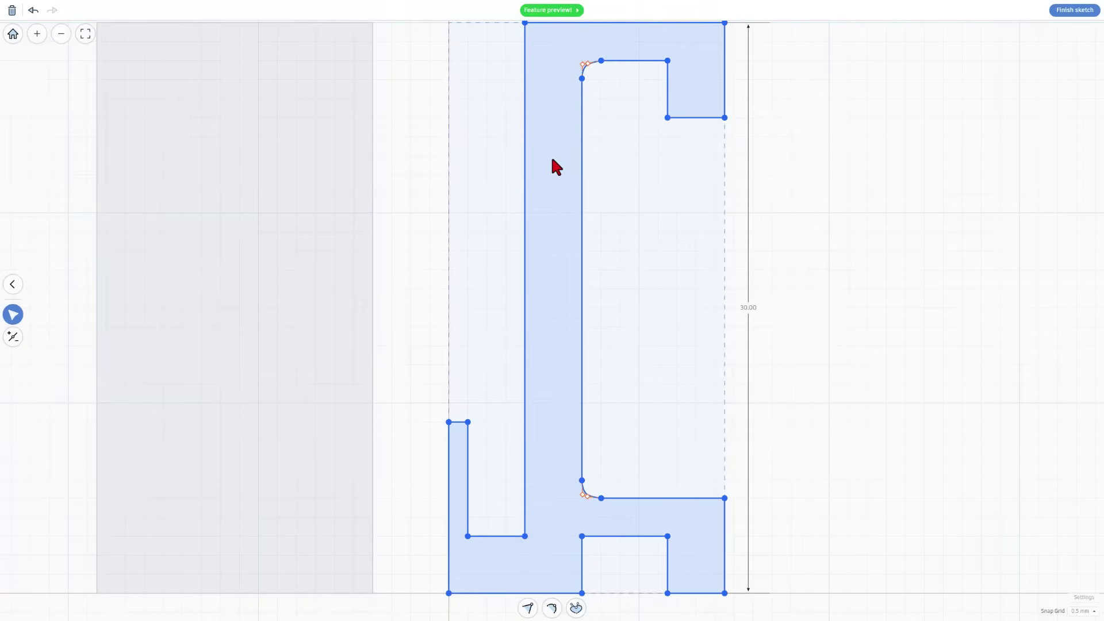
pyautogui.scroll(-3, 553, 167)
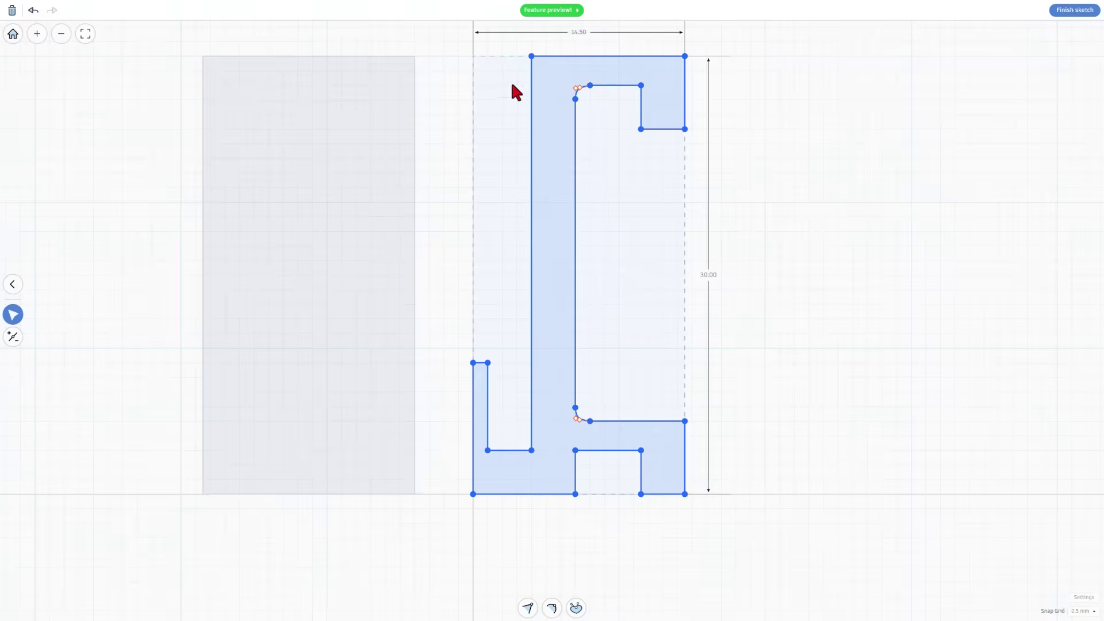
# Delete the reference rectangle and finish the sketch to extrude the hook.
pyautogui.click(518, 212)
pyautogui.press('Delete')
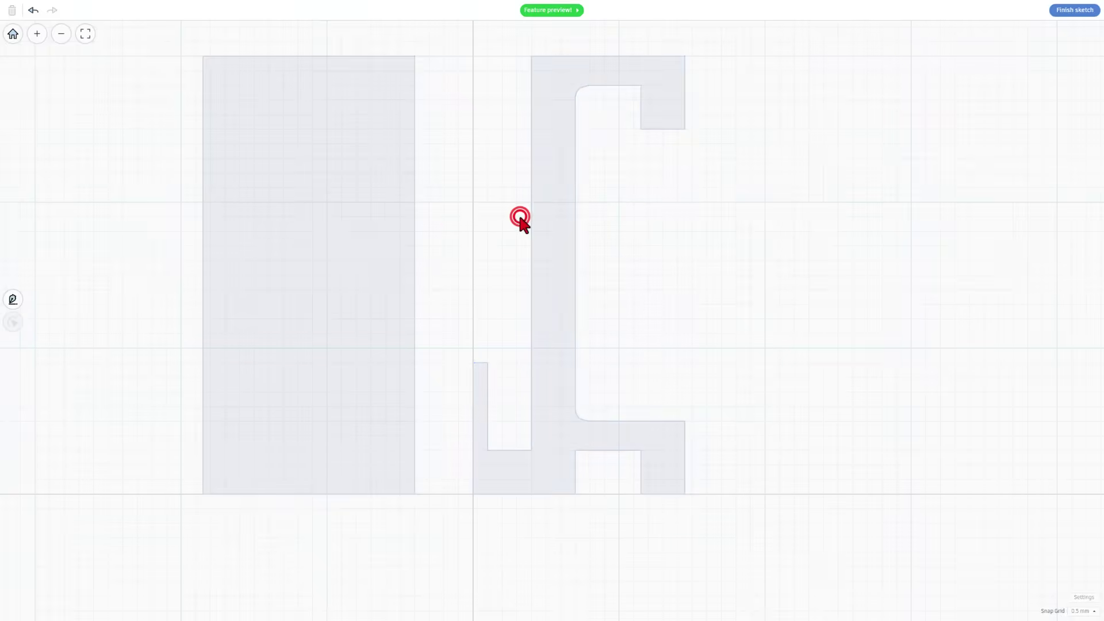
pyautogui.click(384, 222)
pyautogui.press('Delete')
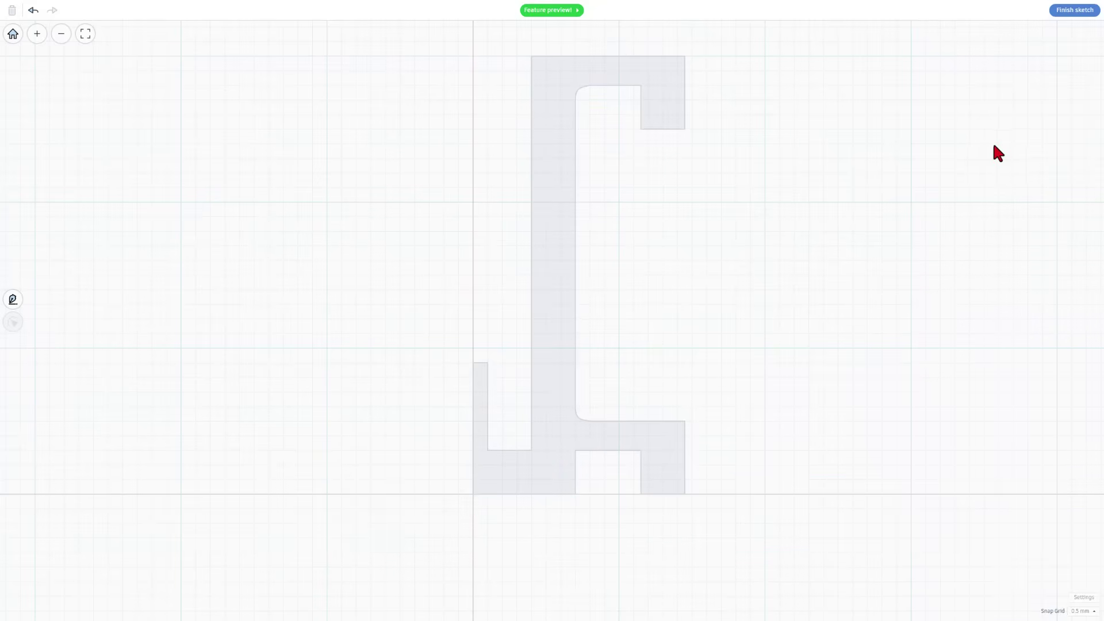
pyautogui.click(1080, 16)
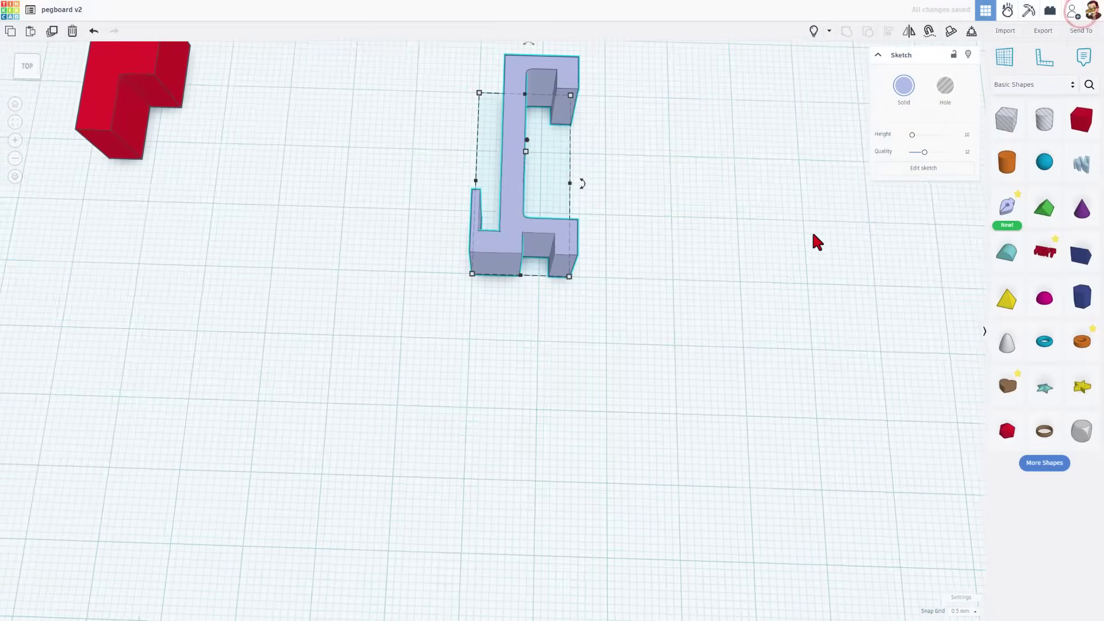
# Set the extruded hook's height to 5.00 and orbit around to inspect it.
pyautogui.click(661, 268)
pyautogui.click(620, 229)
pyautogui.click(610, 223)
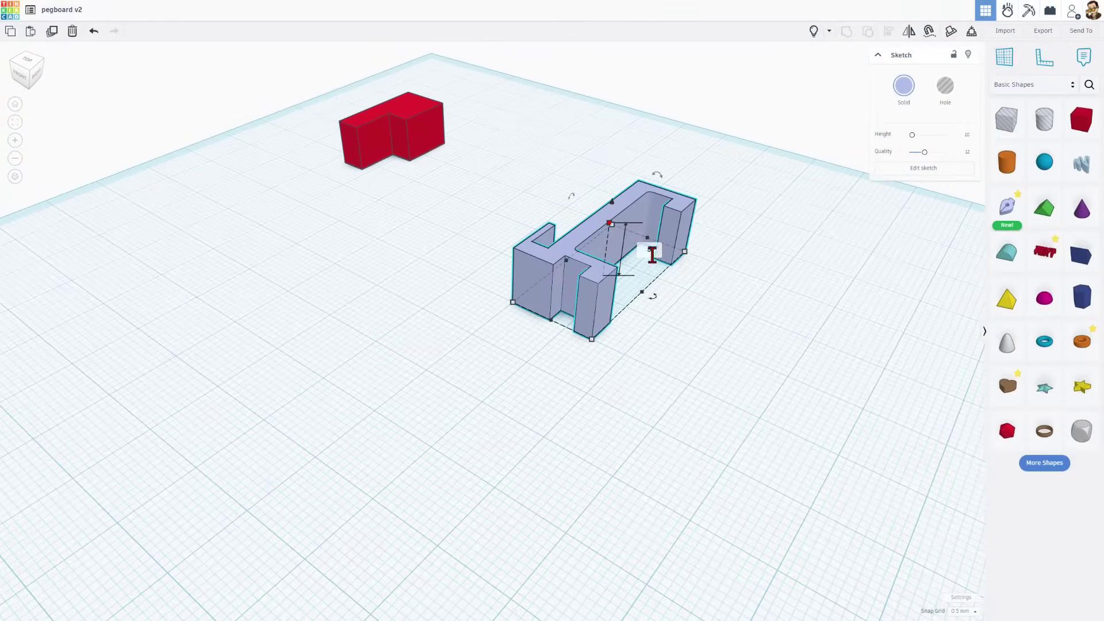
pyautogui.press('Return')
pyautogui.moveTo(276, 360)
pyautogui.mouseDown(button='right')
pyautogui.moveTo(365, 414)
pyautogui.moveTo(316, 320)
pyautogui.mouseUp(button='right')
pyautogui.moveTo(359, 410)
pyautogui.mouseDown(button='right')
pyautogui.moveTo(343, 483)
pyautogui.moveTo(374, 498)
pyautogui.moveTo(499, 495)
pyautogui.moveTo(483, 463)
pyautogui.moveTo(515, 482)
pyautogui.mouseUp(button='right')
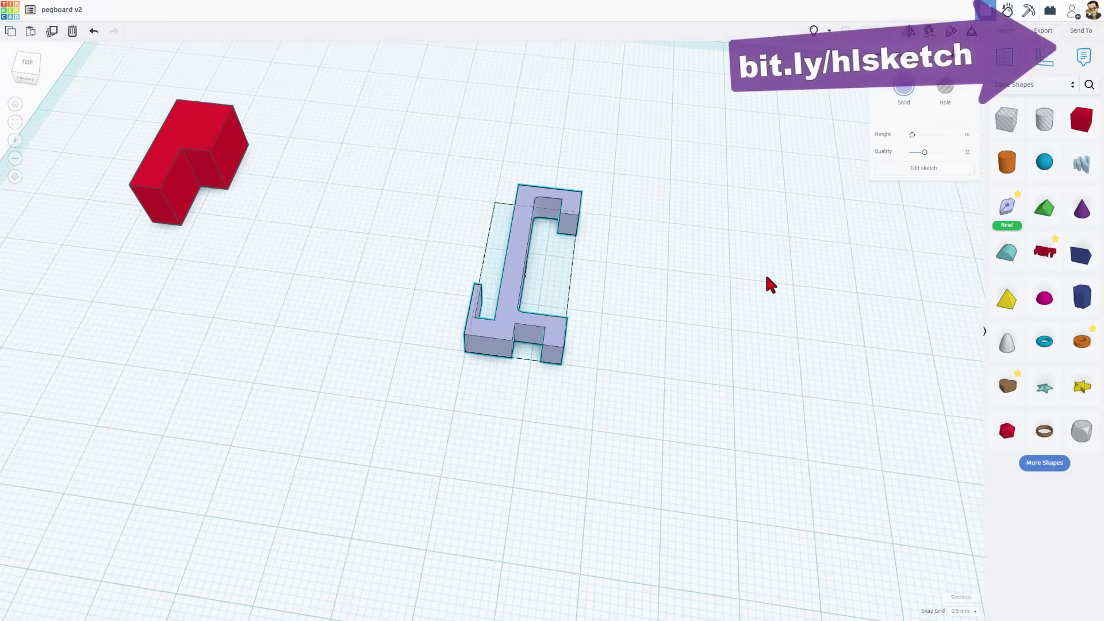
pyautogui.moveTo(784, 283)
pyautogui.mouseDown(button='right')
pyautogui.moveTo(818, 291)
pyautogui.moveTo(831, 330)
pyautogui.moveTo(783, 303)
pyautogui.mouseUp(button='right')
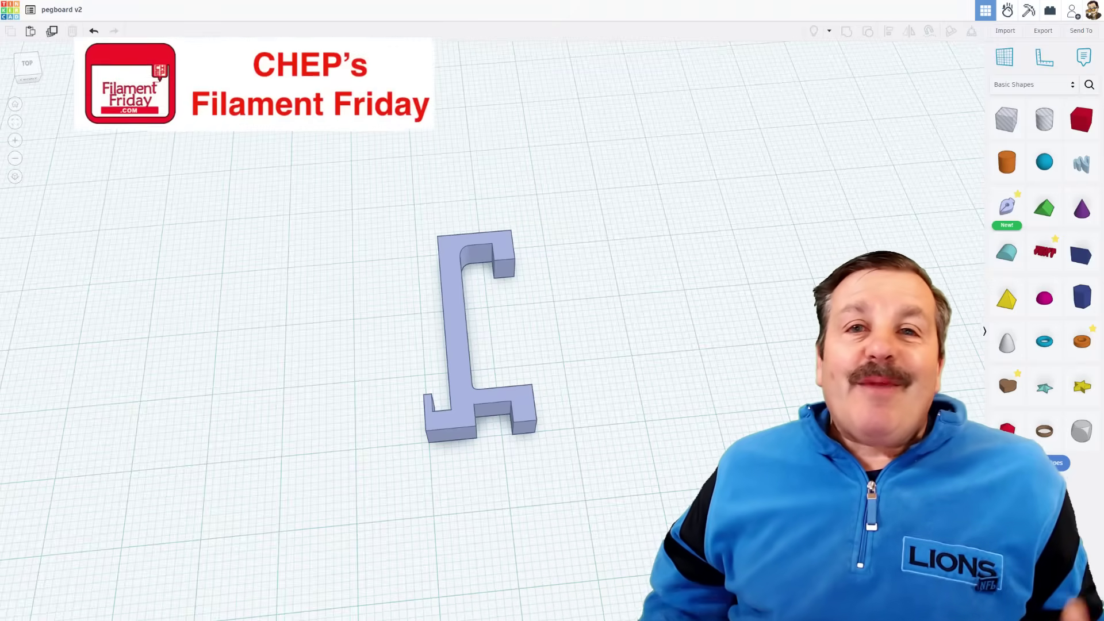